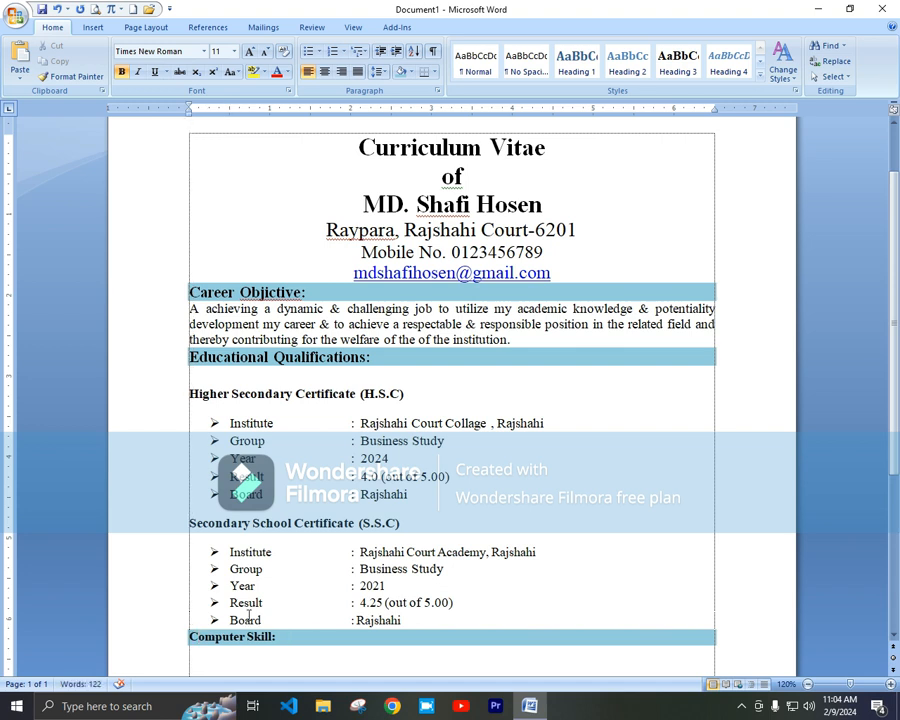
# Step: Enlarge the Computer Skill heading to 14 pt and shade it light blue
pyautogui.click(175, 636)
pyautogui.click(250, 51)
pyautogui.click(250, 51)
pyautogui.scroll(-2, 338, 518)
pyautogui.scroll(-2, 338, 518)
pyautogui.click(241, 540)
pyautogui.press('Up')
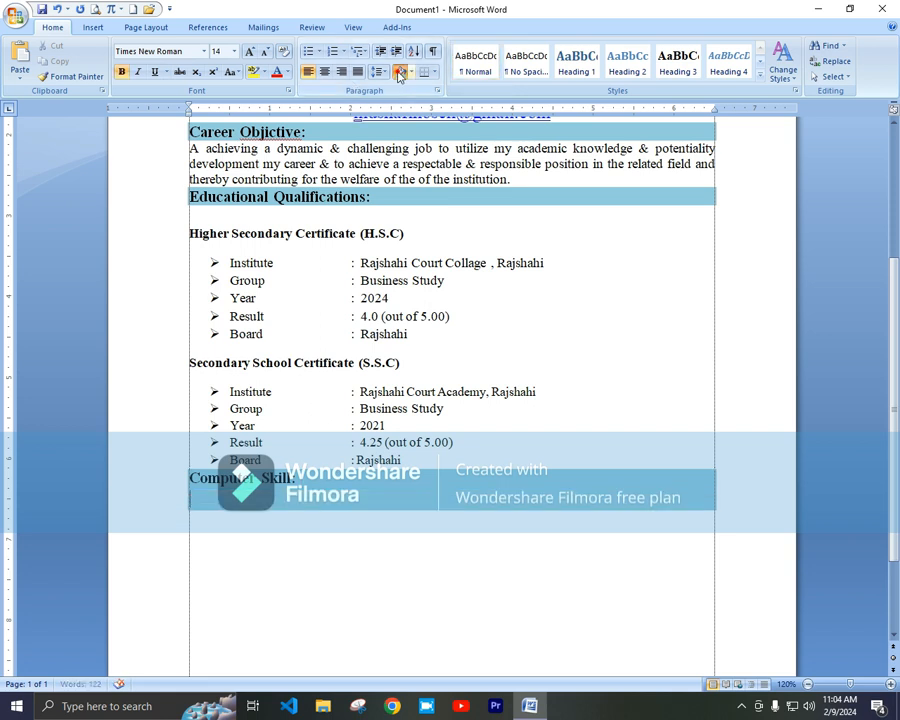
pyautogui.click(409, 71)
pyautogui.click(487, 126)
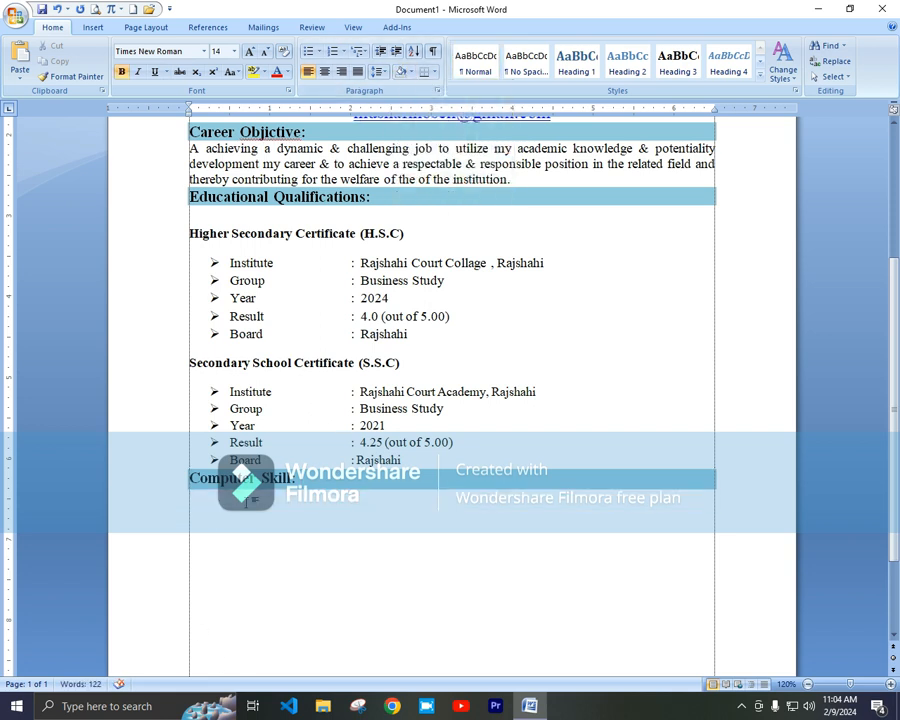
# Step: Type the skills line: MS word, MS Excel, MS Power Point, Graphic Design and Internet Browsing
pyautogui.click(247, 498)
pyautogui.write('MS')
pyautogui.press('BackSpace')
pyautogui.press('BackSpace')
pyautogui.write('Ms')
pyautogui.press('BackSpace')
pyautogui.write('S word')
pyautogui.write(' .')
pyautogui.press('BackSpace')
pyautogui.press('BackSpace')
pyautogui.write('.')
pyautogui.press('BackSpace')
pyautogui.write(', MS Excel,')
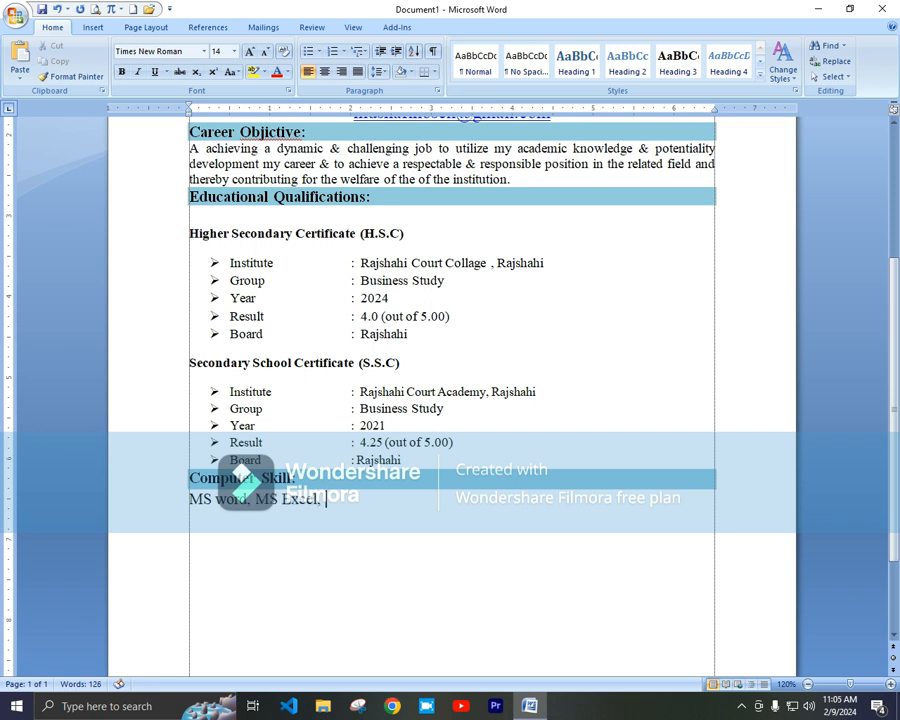
pyautogui.write(' MS Power Point')
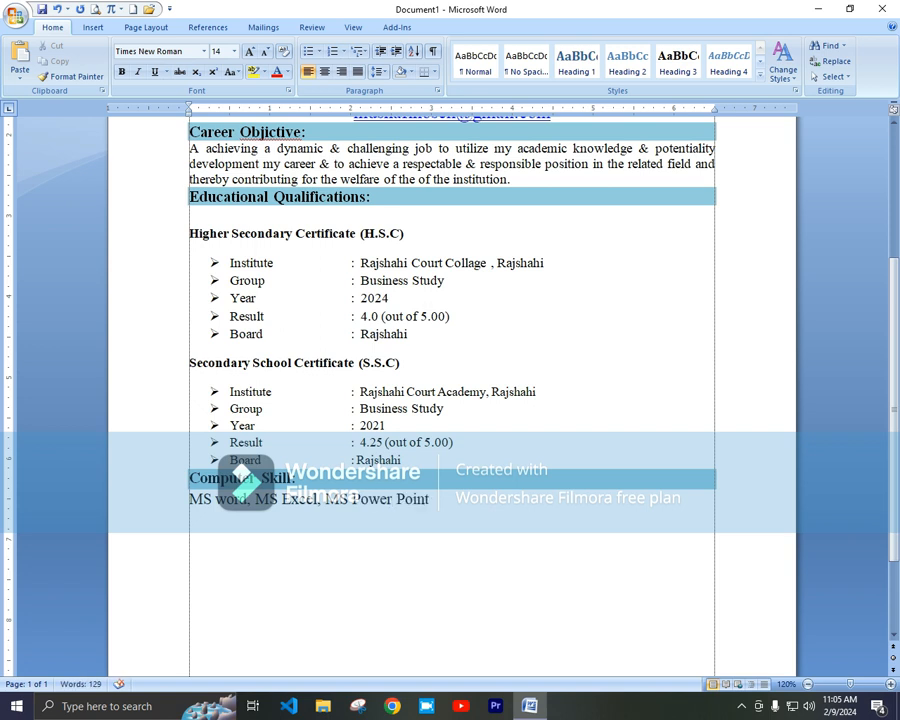
pyautogui.write(', Graphic Design and Internet D')
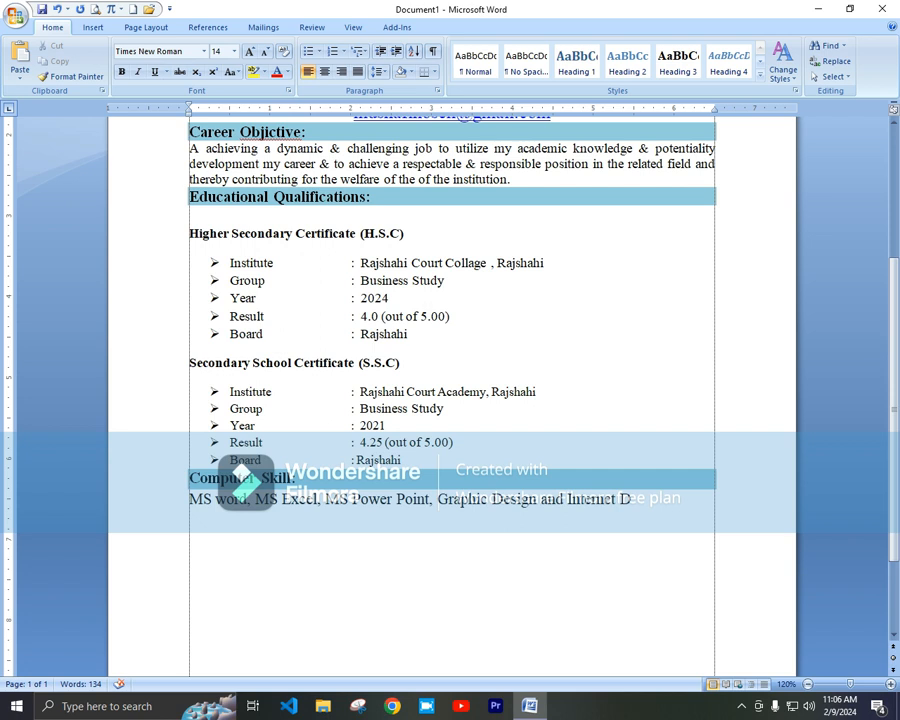
pyautogui.press('BackSpace')
pyautogui.write('Browsing')
pyautogui.press('Return')
pyautogui.press('BackSpace')
# Step: Reduce the skills line to 12 pt
pyautogui.click(148, 502)
pyautogui.click(265, 52)
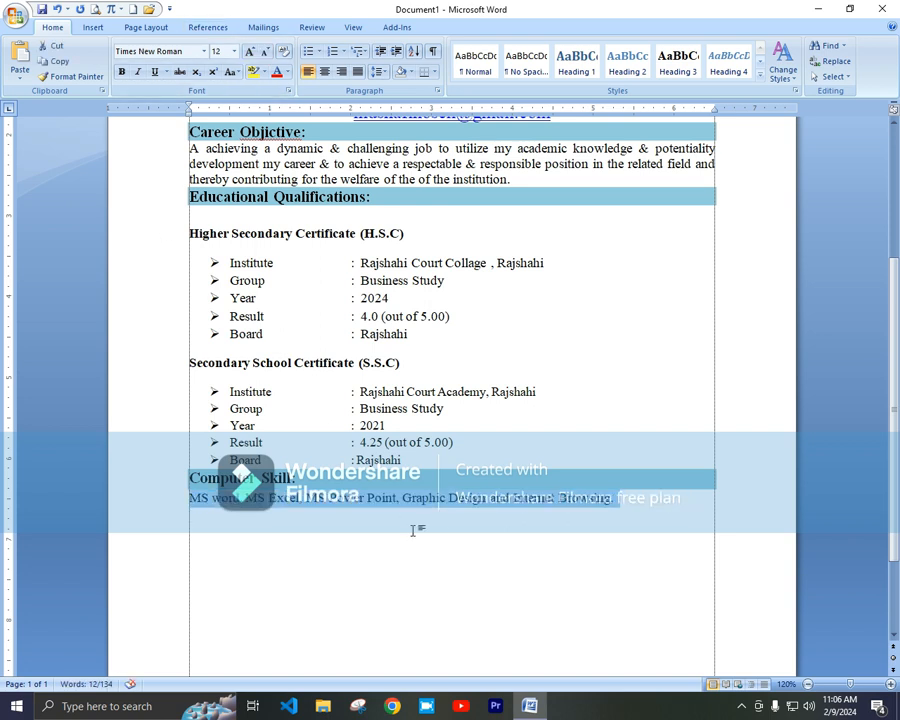
pyautogui.click(218, 527)
pyautogui.scroll(-2, 215, 495)
# Step: Add a bold, light-blue shaded 'Work Experience' heading
pyautogui.write('Work Exper')
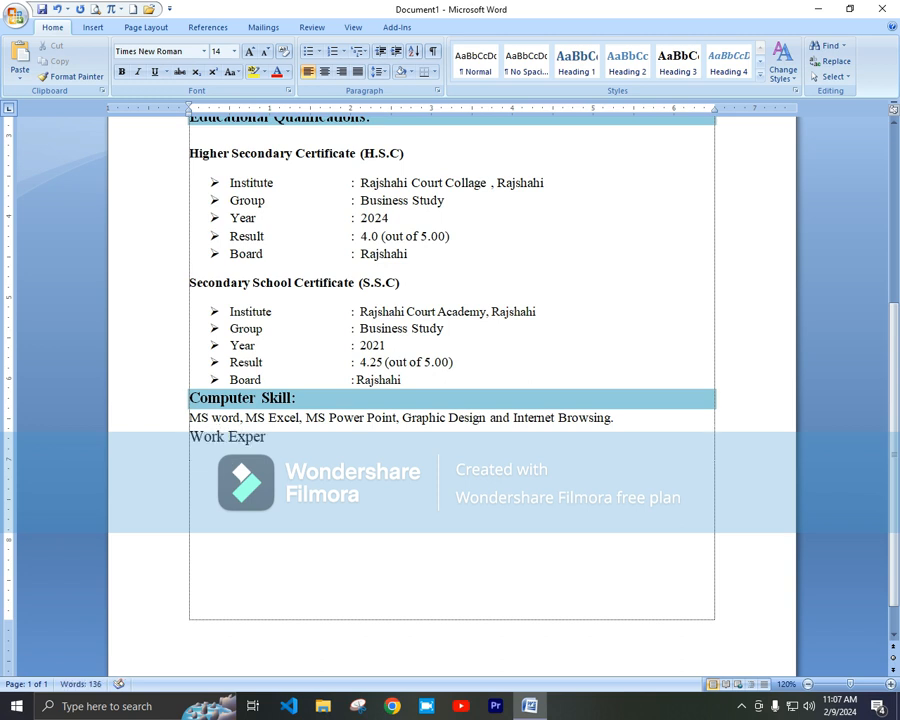
pyautogui.write('ience:')
pyautogui.click(175, 438)
pyautogui.hotkey('ctrl', 'b')
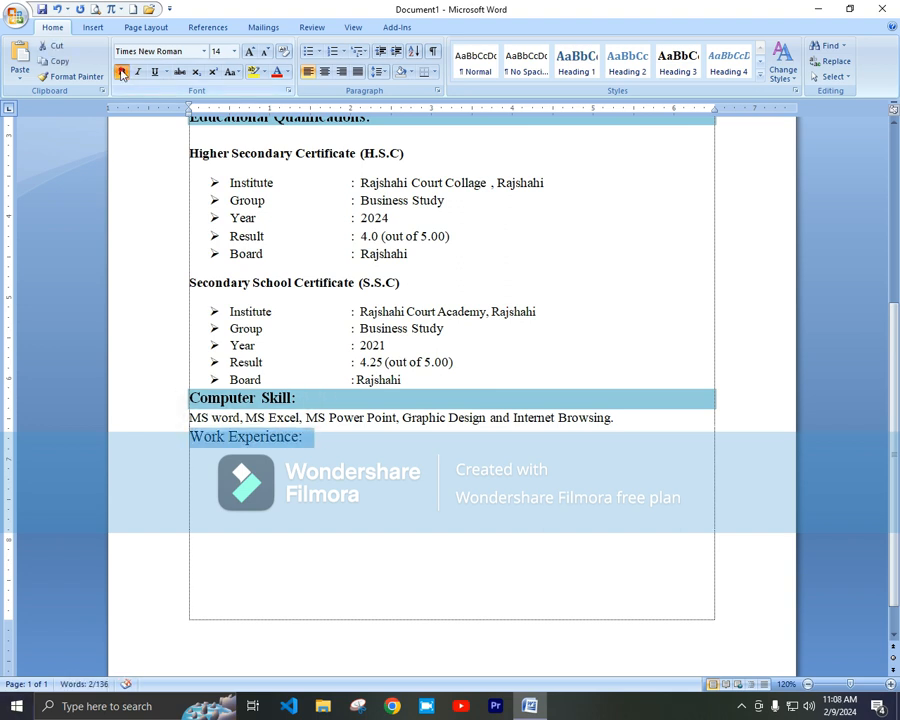
pyautogui.click(409, 72)
pyautogui.click(484, 140)
# Step: Describe the Computer Office Application trainer job from 01.02.2022, then start page two with 'Personal Infor'
pyautogui.click(211, 474)
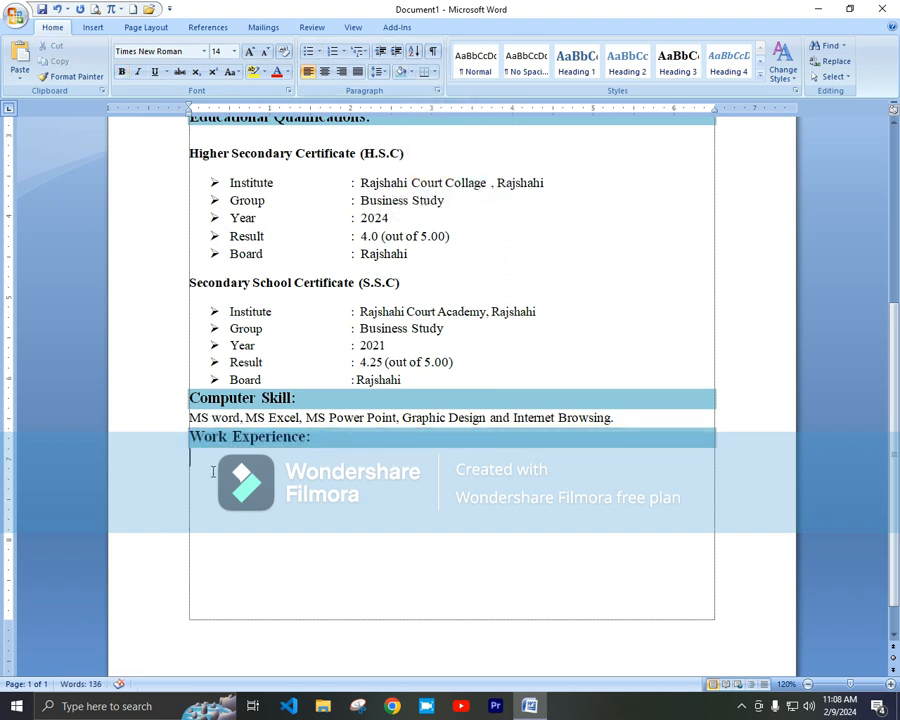
pyautogui.write('Trainer on Computer O')
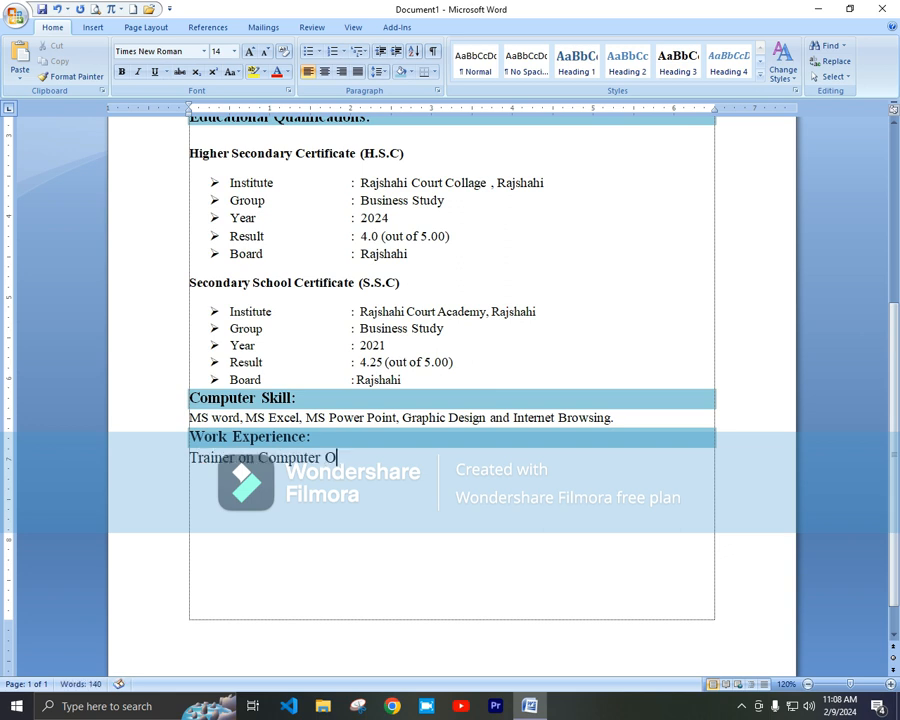
pyautogui.write('ffice Applu')
pyautogui.press('BackSpace')
pyautogui.write('ication')
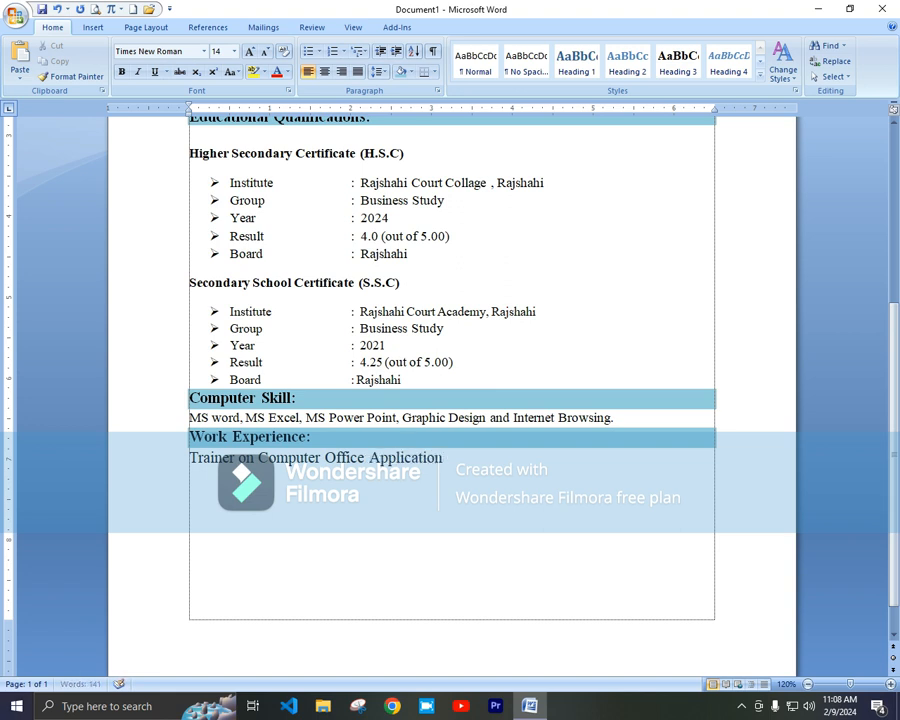
pyautogui.write(' Program')
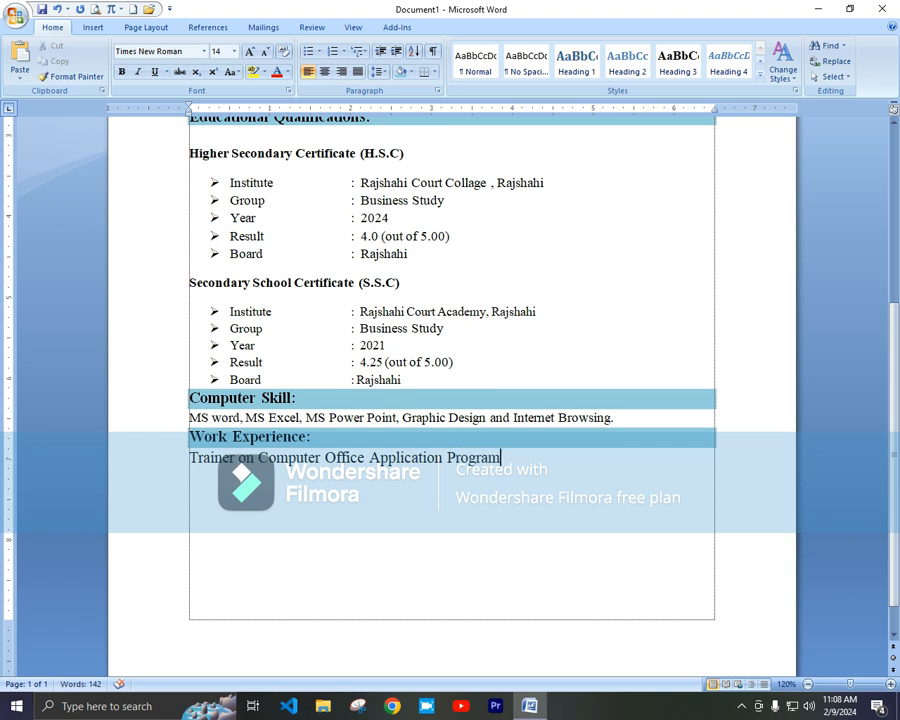
pyautogui.write(' at Rajshahi Computer ')
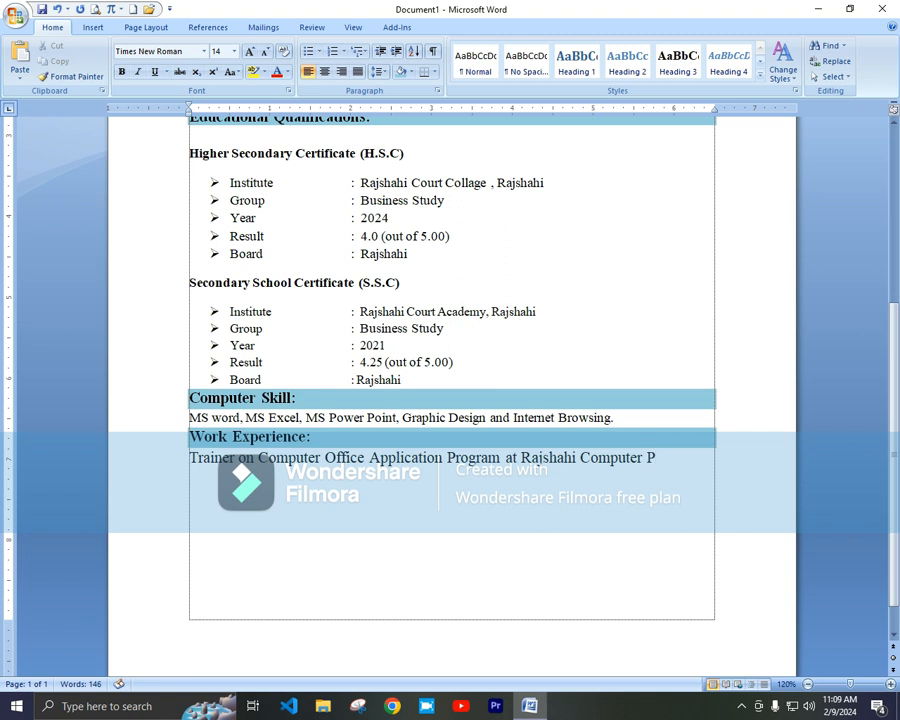
pyautogui.write('Proshikkon')
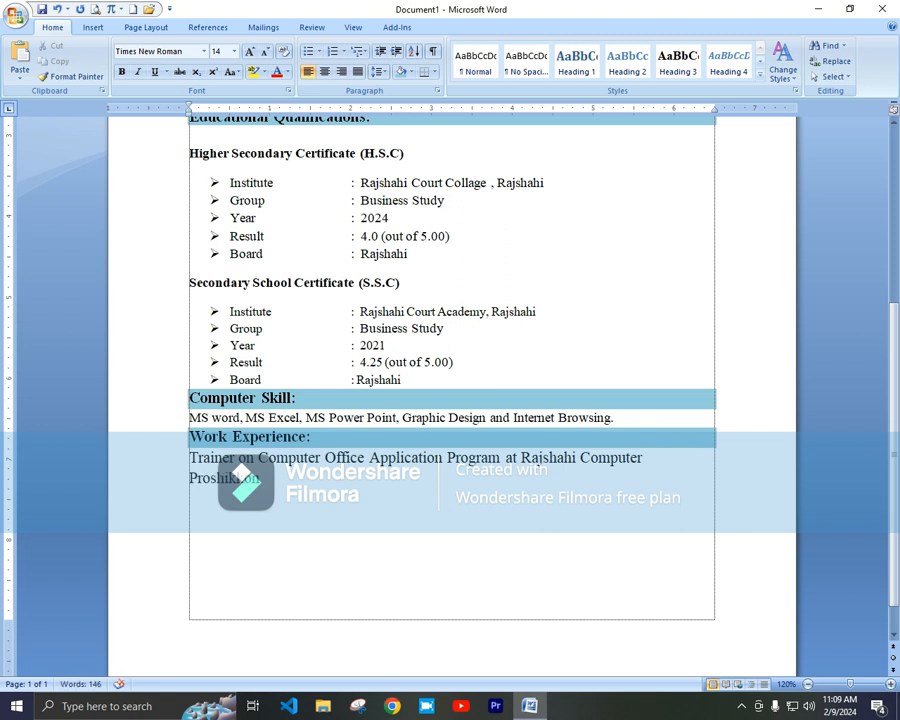
pyautogui.write(' Kendro, Pro')
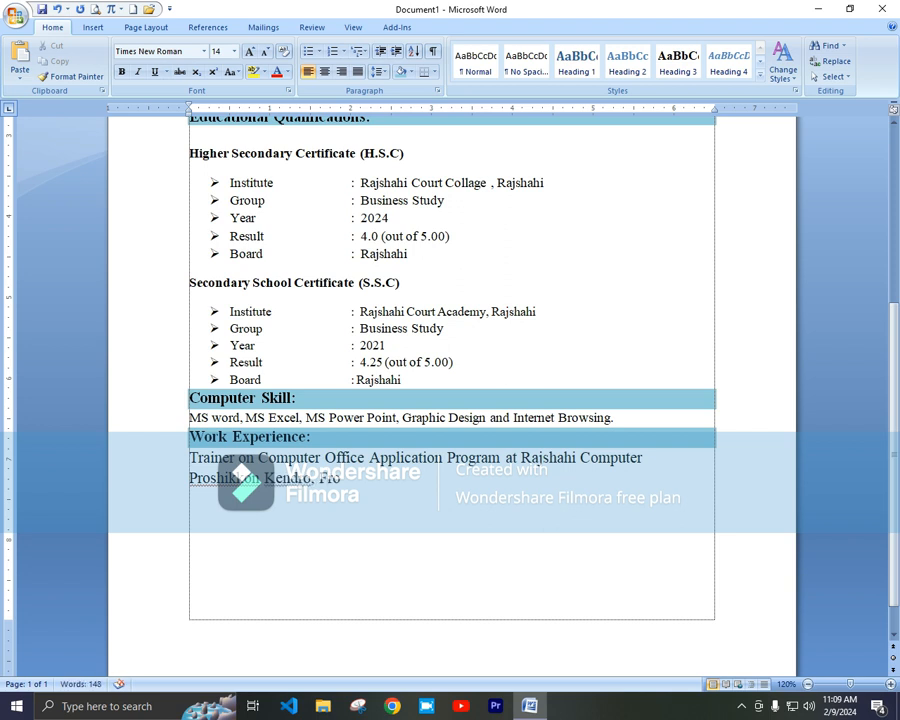
pyautogui.write('m 01.02.2022 up ')
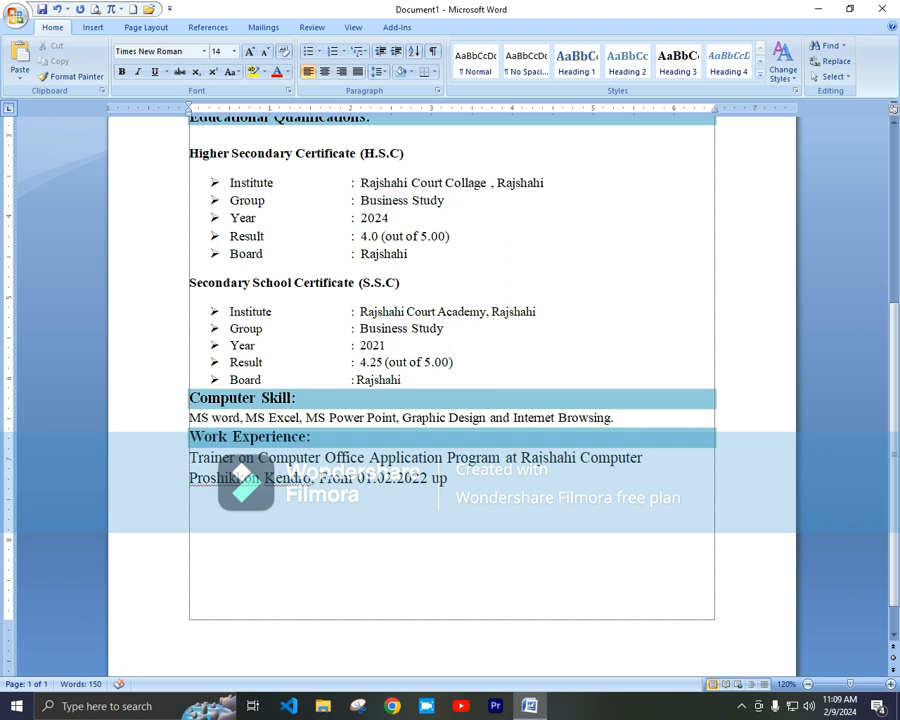
pyautogui.write('to till.')
pyautogui.press('Return')
pyautogui.hotkey('ctrl', 'Return')
pyautogui.write('P')
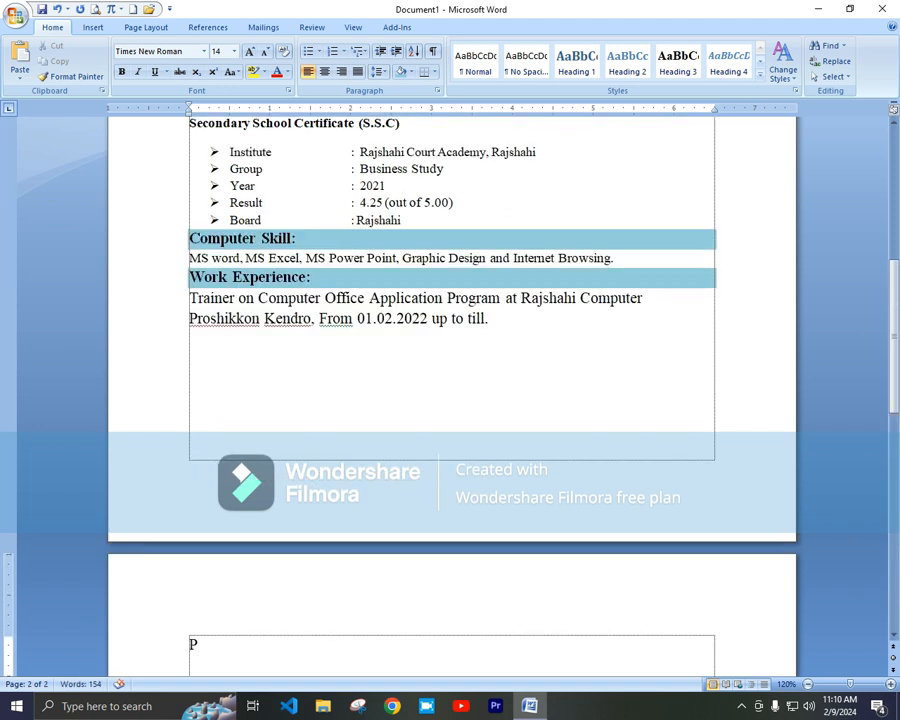
pyautogui.write('ersonal Infr')
# Step: Complete the 'Personal Information' heading and shrink the Work Experience paragraph to 12 pt
pyautogui.press('BackSpace')
pyautogui.write('ormation:')
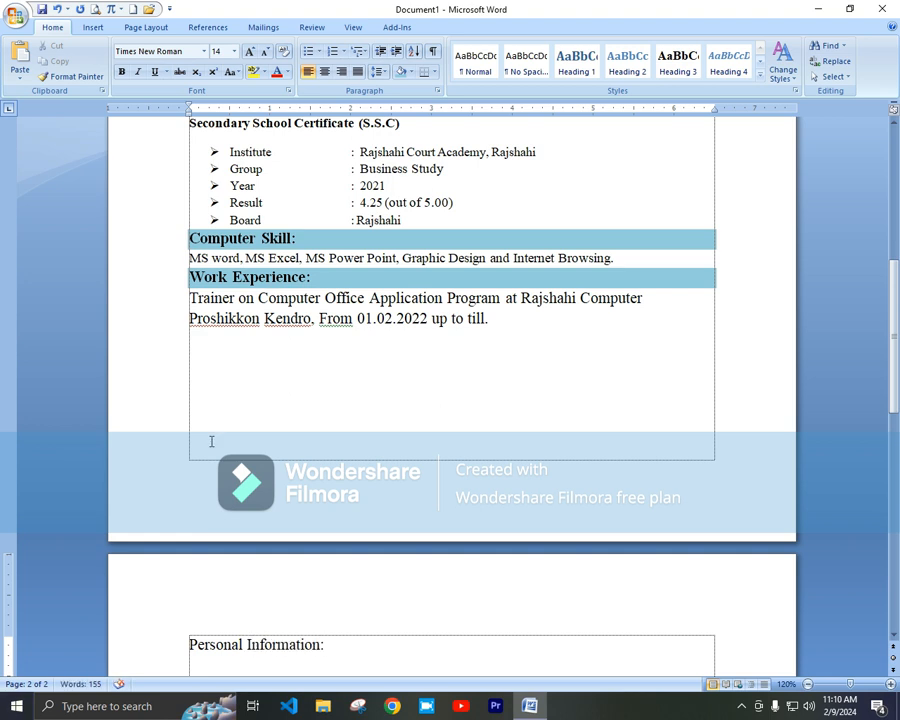
pyautogui.scroll(-2, 211, 441)
pyautogui.doubleClick(173, 215)
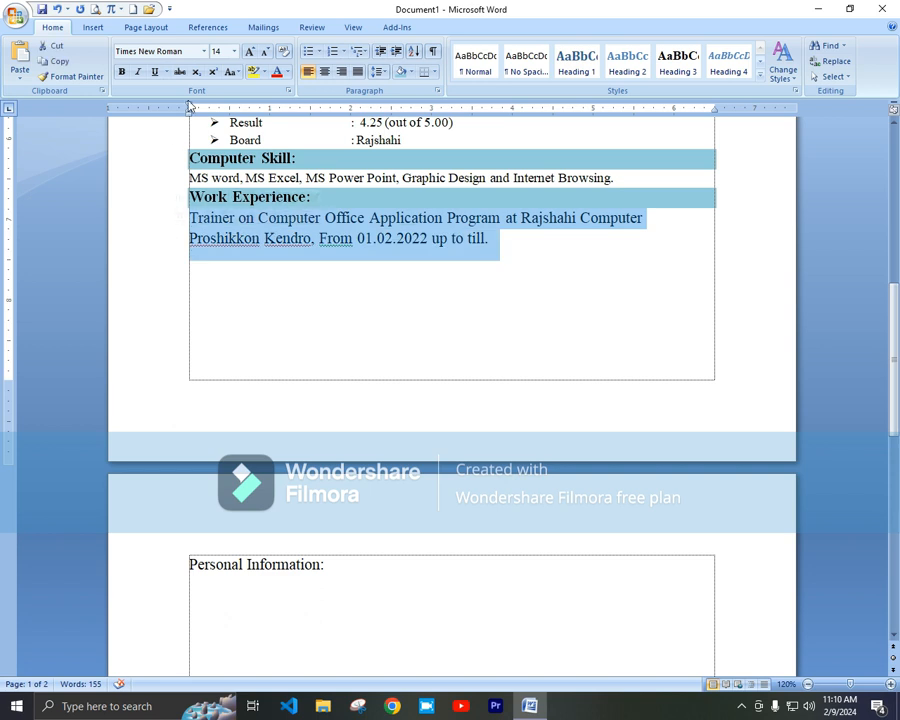
pyautogui.click(265, 51)
# Step: Shade the Personal Information heading light blue, leaving an unshaded line below it
pyautogui.click(171, 572)
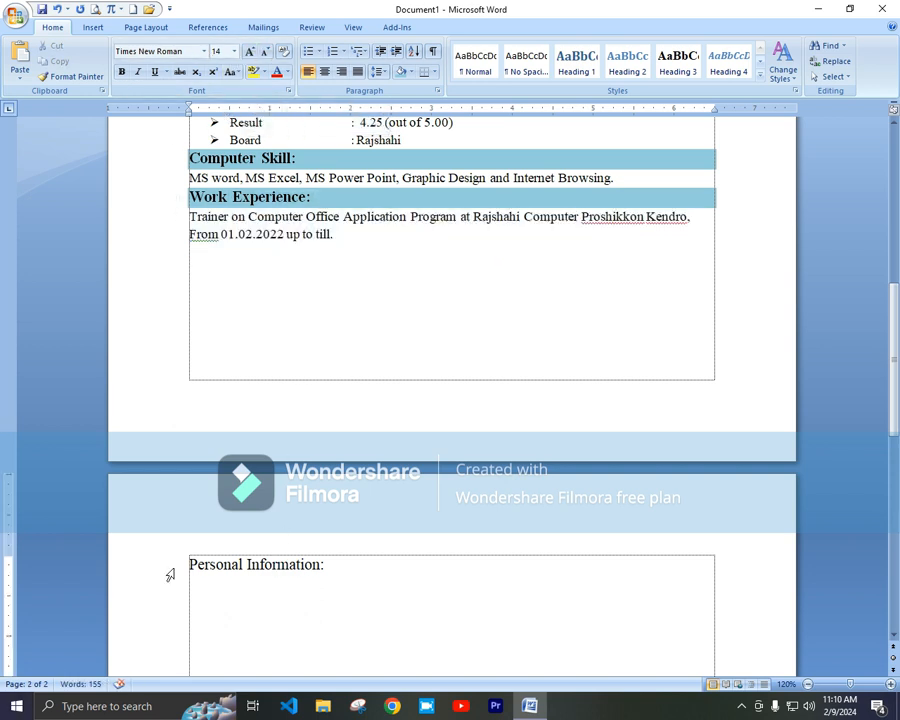
pyautogui.click(410, 72)
pyautogui.click(494, 122)
pyautogui.click(234, 588)
pyautogui.press('BackSpace')
pyautogui.press('Return')
pyautogui.click(413, 72)
pyautogui.click(432, 192)
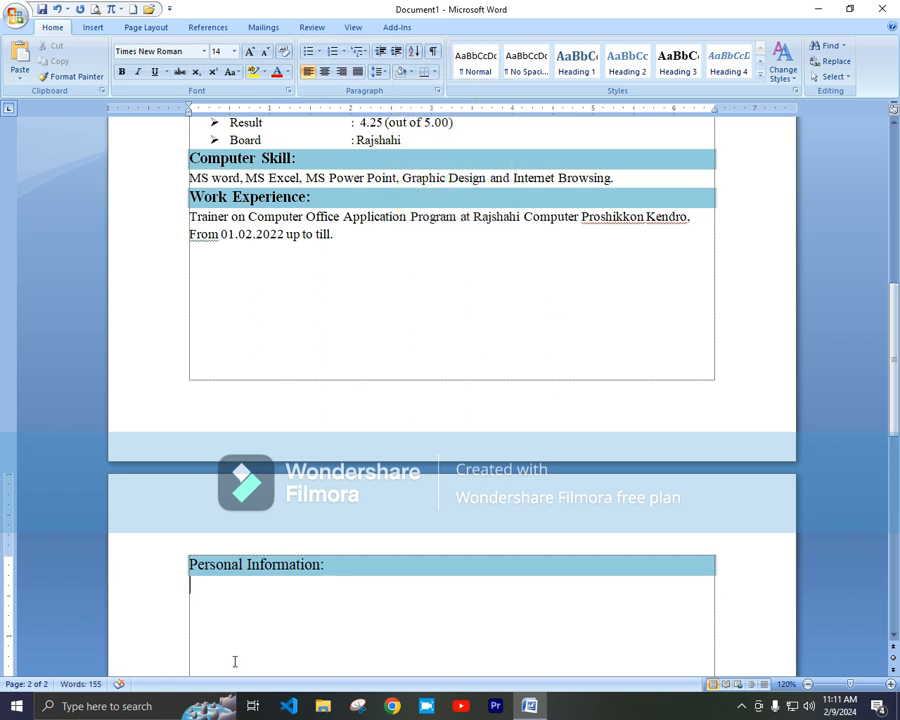
# Step: Add a Name row with a tab before the candidate's full name
pyautogui.write('Name')
pyautogui.press('Tab')
pyautogui.scroll(10, 314, 488)
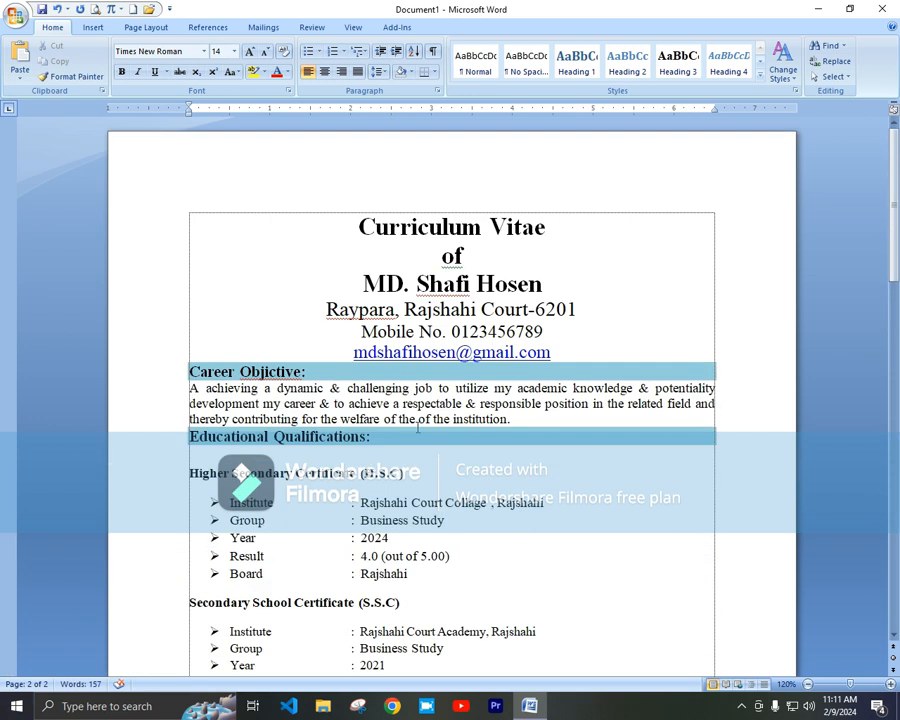
pyautogui.scroll(-10, 516, 530)
pyautogui.scroll(3, 516, 530)
pyautogui.scroll(-5, 516, 530)
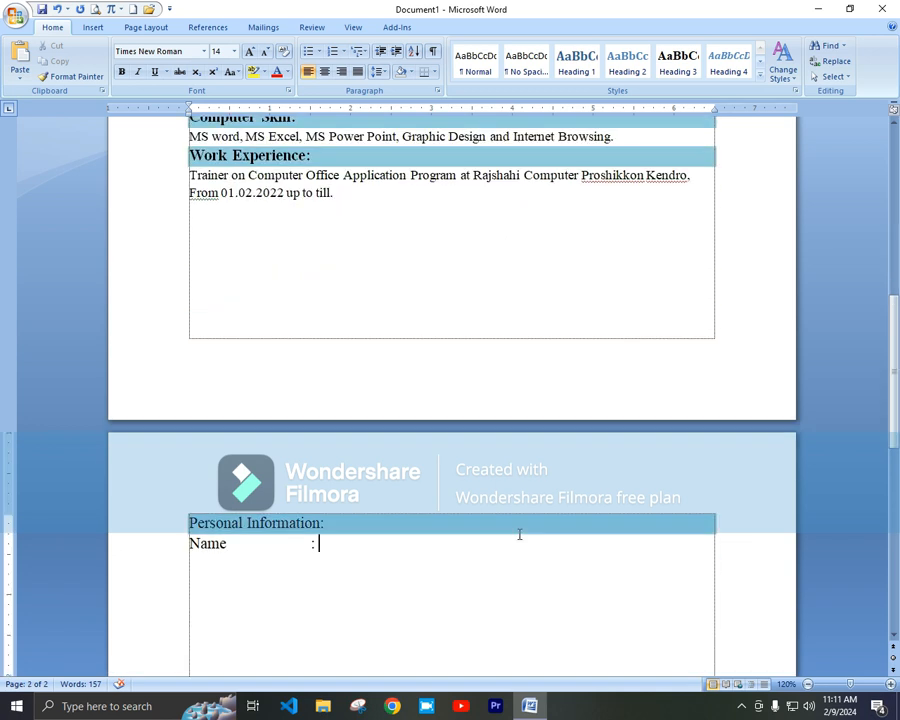
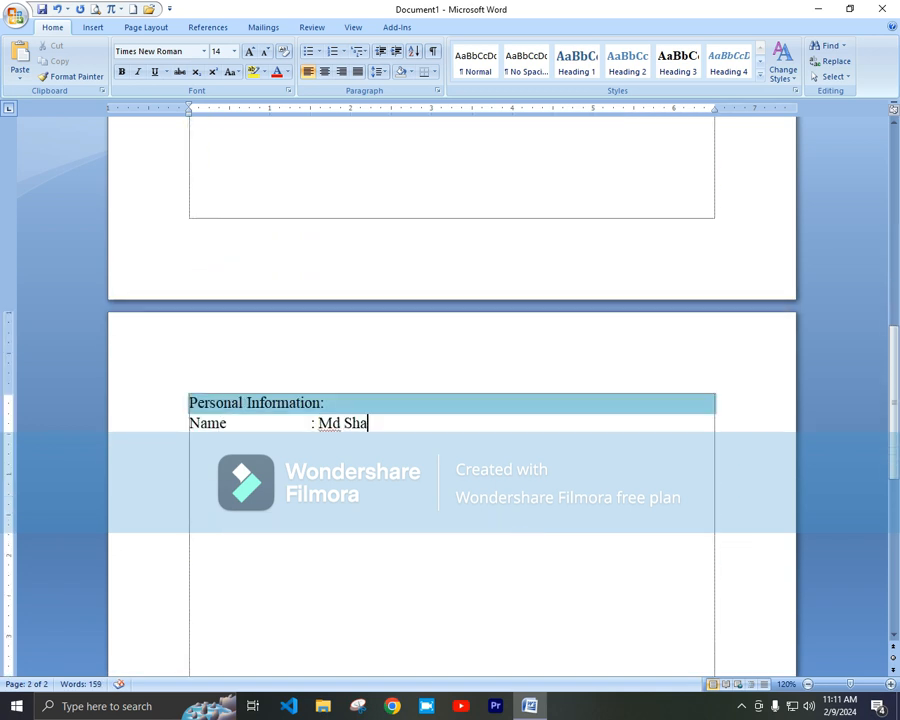
pyautogui.press('Return')
# Step: Add Father's Name and Mother's Name rows with their values after tabbed colons
pyautogui.write('Father')
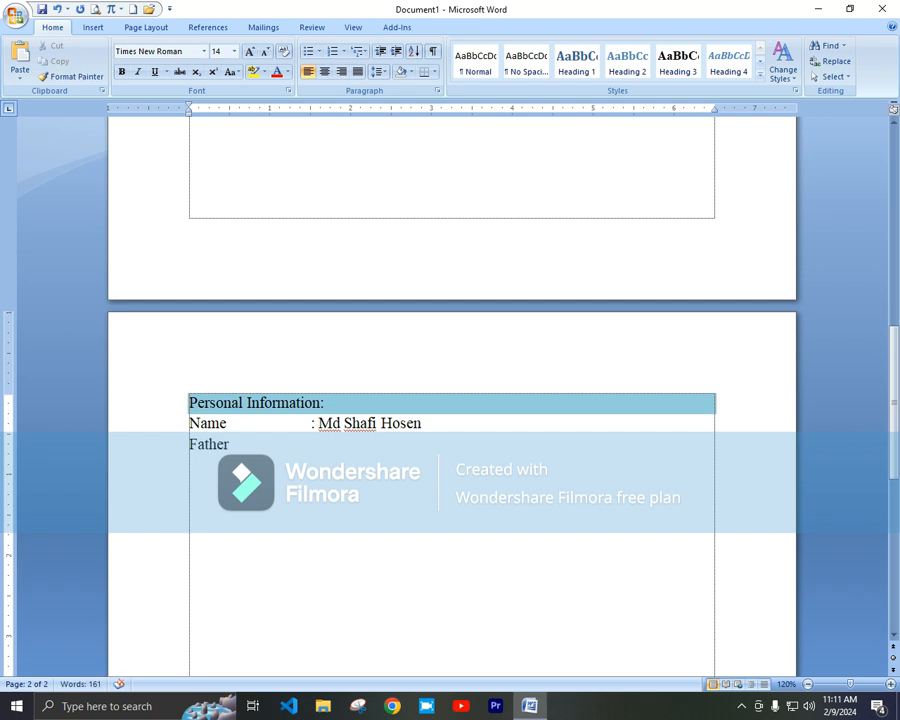
pyautogui.write("'s")
pyautogui.write(' Name')
pyautogui.press('Tab')
pyautogui.write(': ')
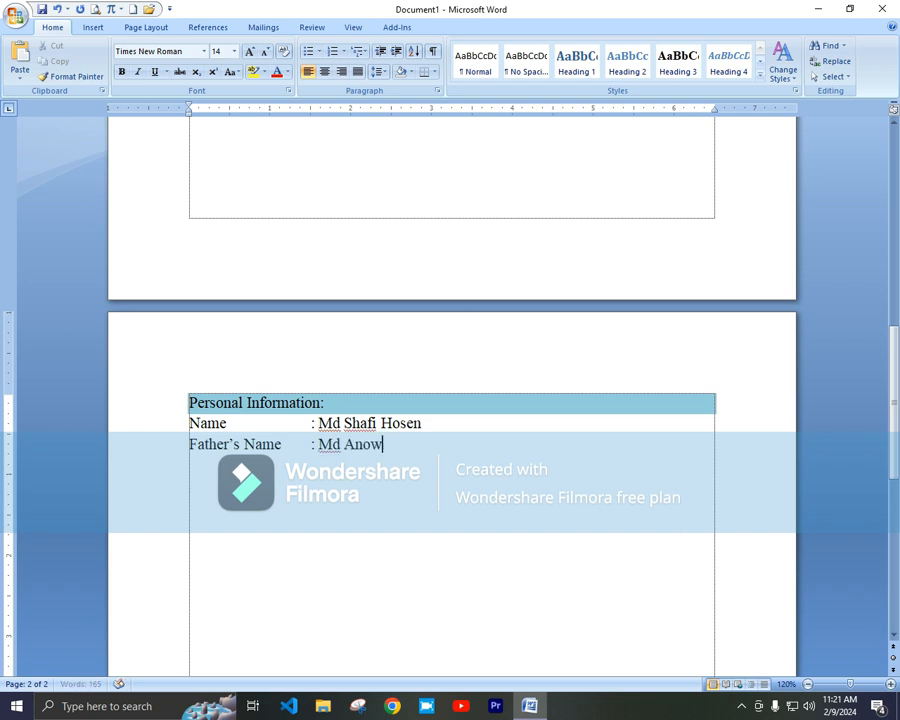
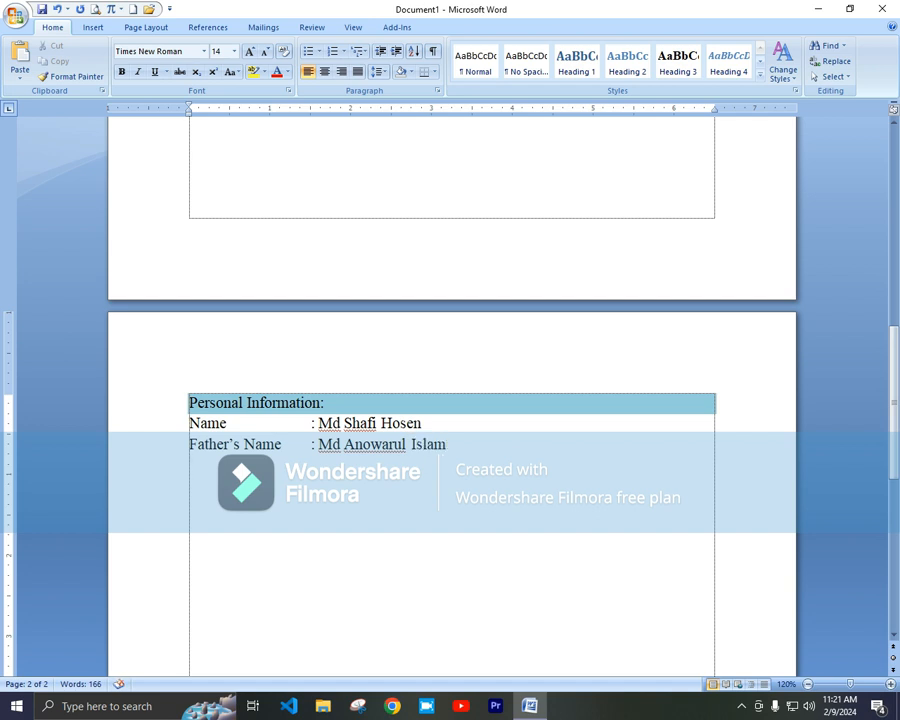
pyautogui.press('Return')
pyautogui.write('Mo')
pyautogui.write('the')
pyautogui.write("r's ")
pyautogui.write('Name')
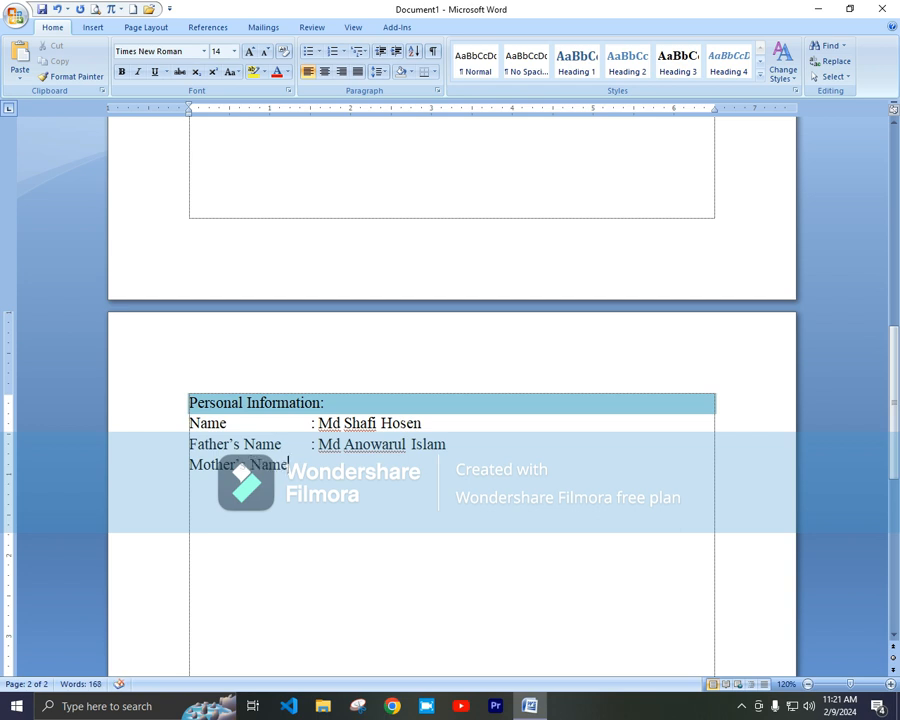
pyautogui.press('Return')
# Step: Type the Permanent Address label and shrink the lines from Name to Permanent Address to 12 pt
pyautogui.write('Perme')
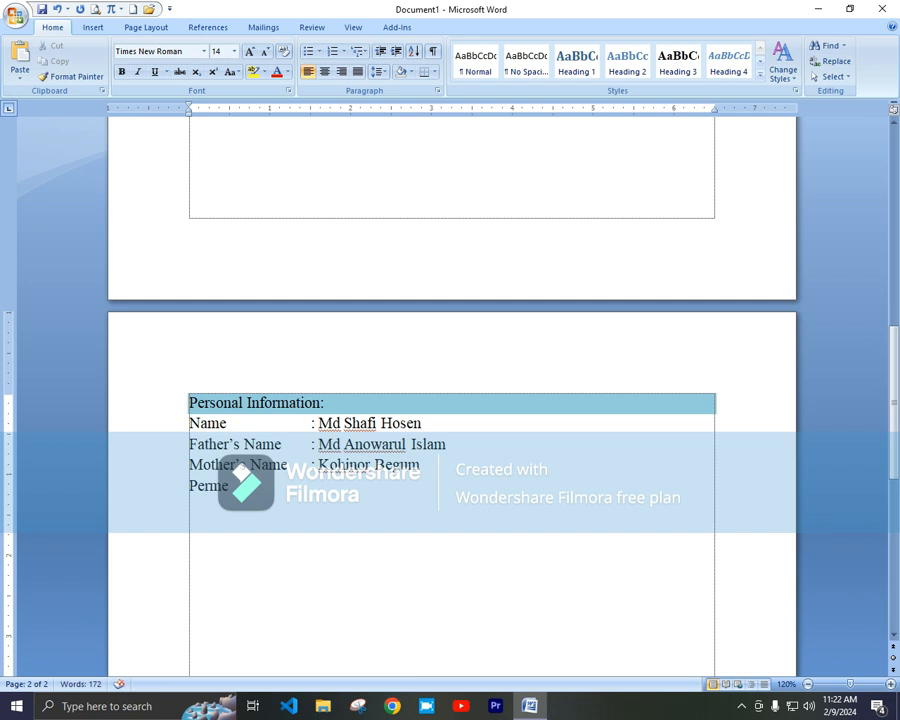
pyautogui.press('BackSpace')
pyautogui.write('anent Address')
pyautogui.moveTo(170, 424); pyautogui.dragTo(160, 502)
pyautogui.click(266, 52)
# Step: Enter the two-line permanent address after the tabbed colon
pyautogui.click(310, 476)
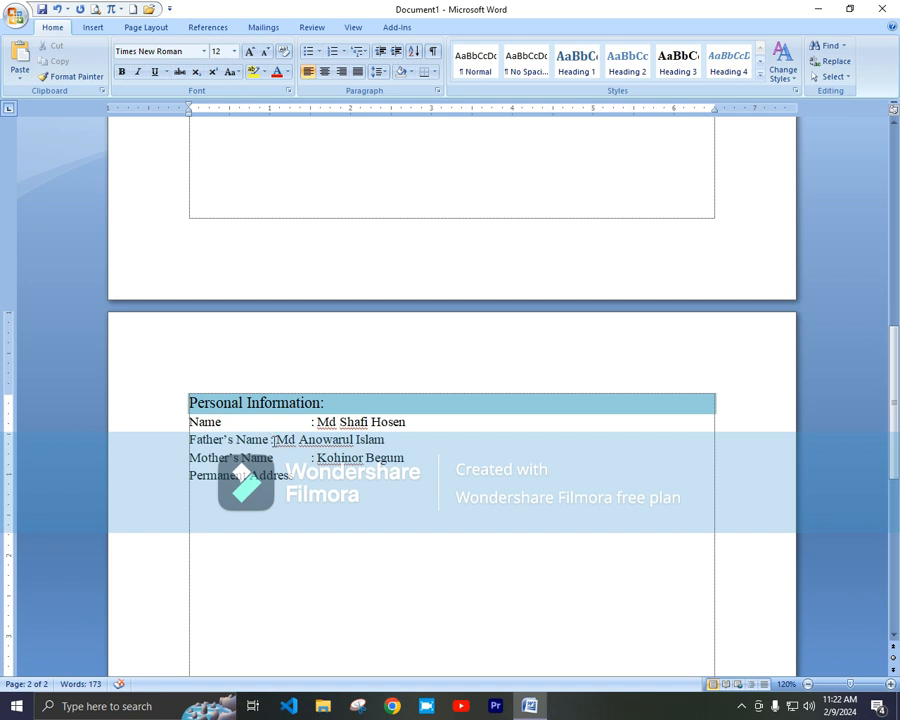
pyautogui.press('Tab')
pyautogui.write(':')
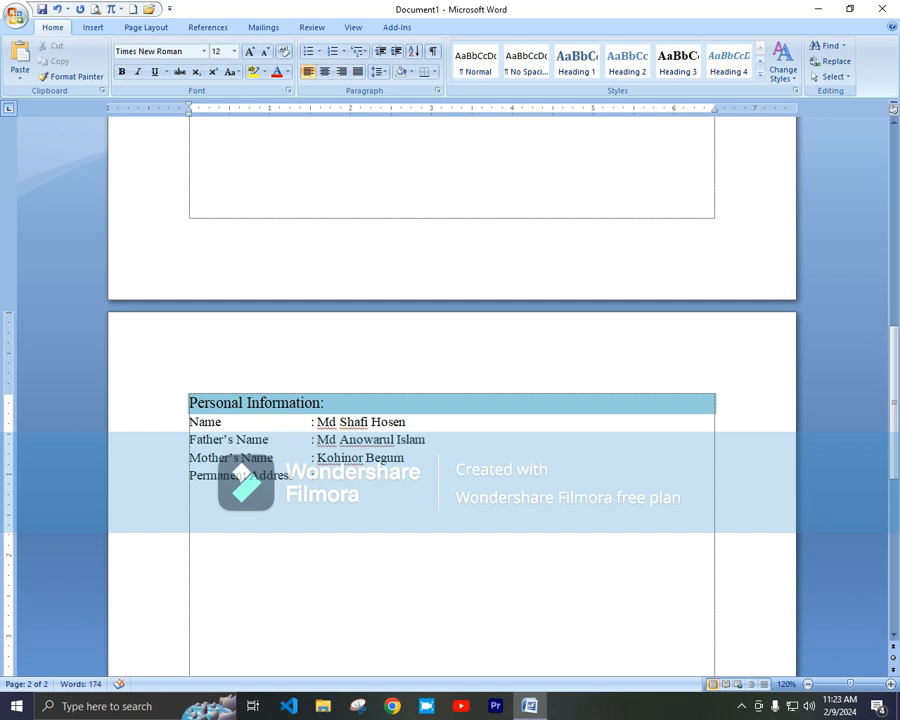
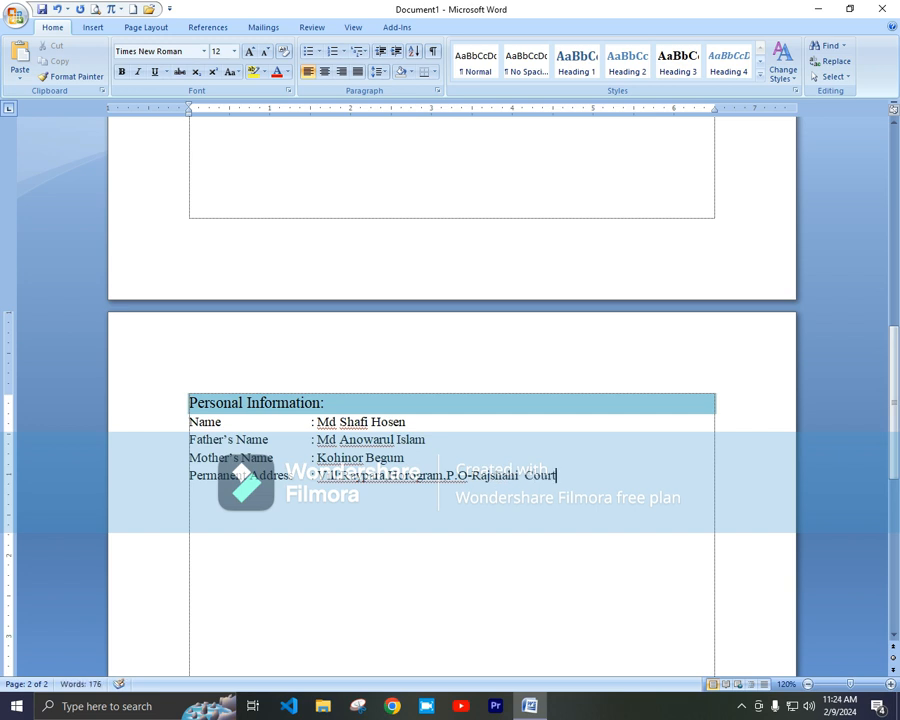
pyautogui.press('Return')
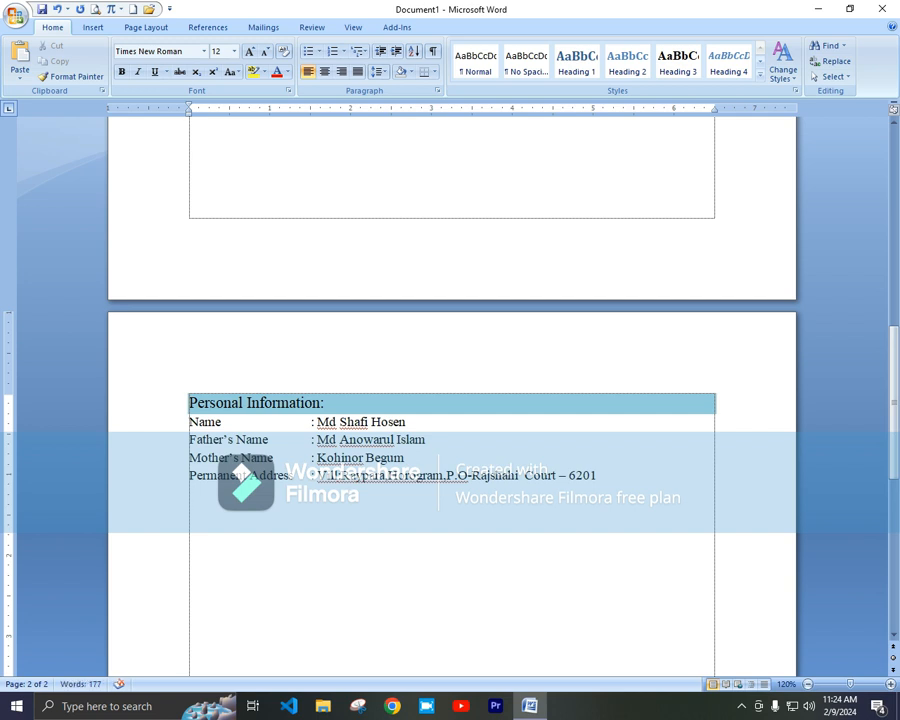
pyautogui.write('P.O Rajpara,D')
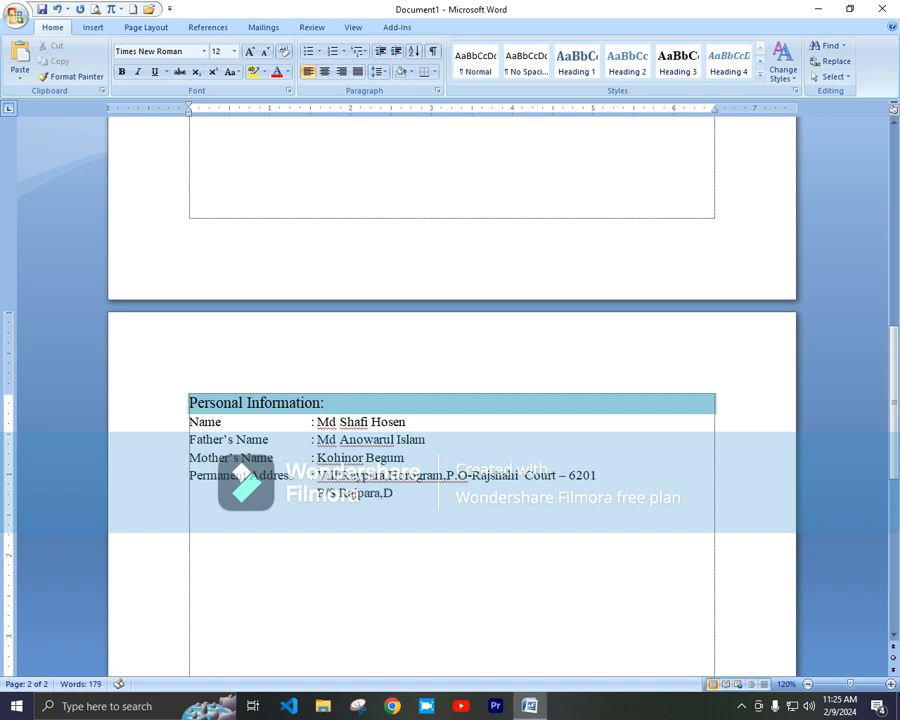
pyautogui.write('ist:Rajshahi.')
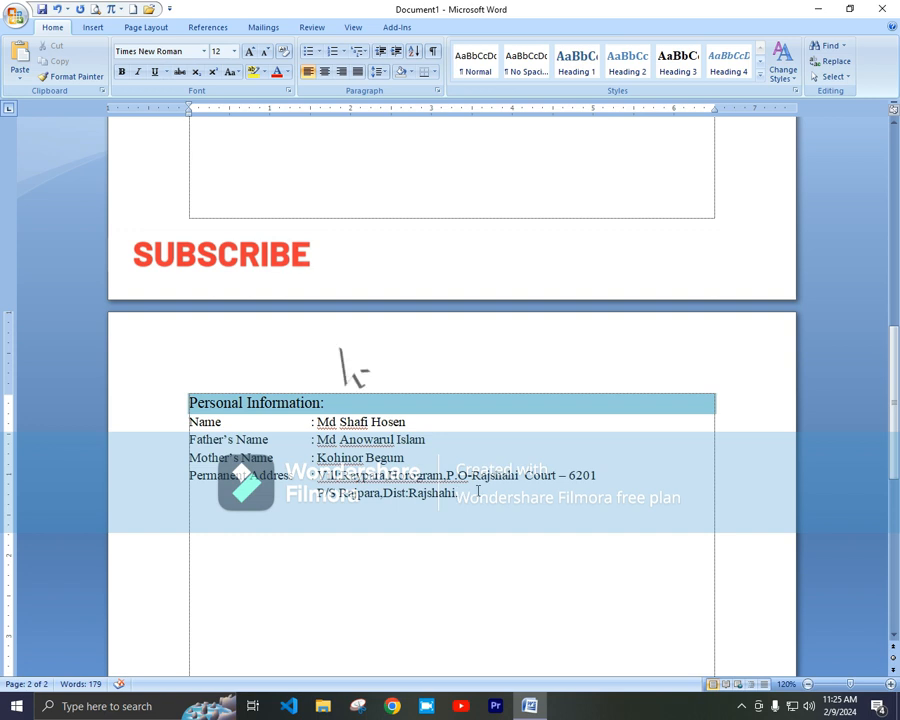
# Step: Add a Date of Birth row with the birth date
pyautogui.press('Return')
pyautogui.write('Date of ')
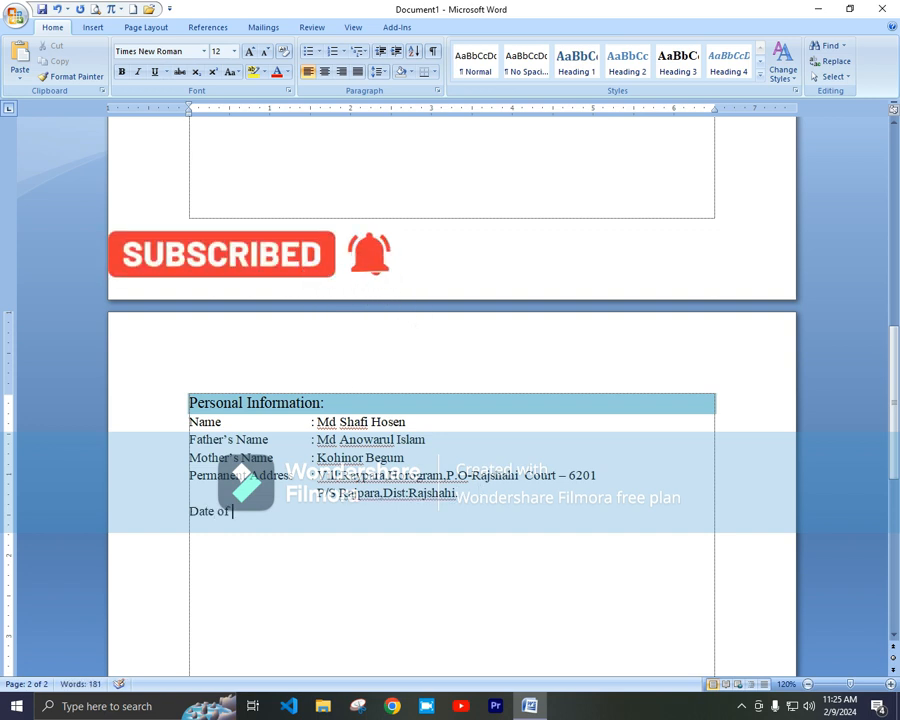
pyautogui.write('Birth')
pyautogui.press('Tab')
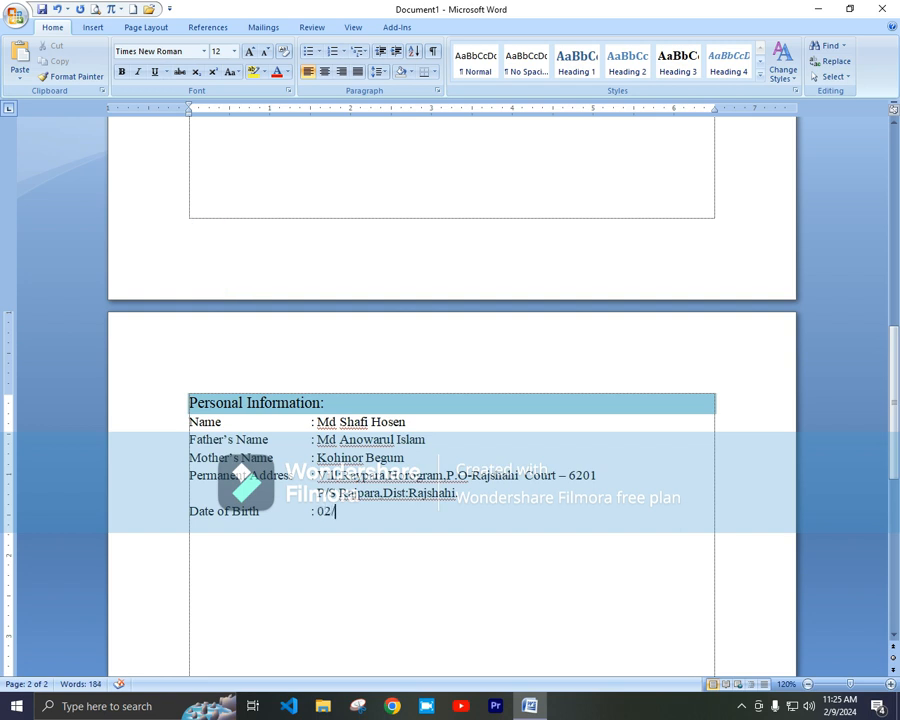
pyautogui.press('Return')
# Step: Type the Marital Status label and tab to its value column
pyautogui.click(215, 537)
pyautogui.write('Marial')
pyautogui.press('BackSpace')
pyautogui.write('tal ')
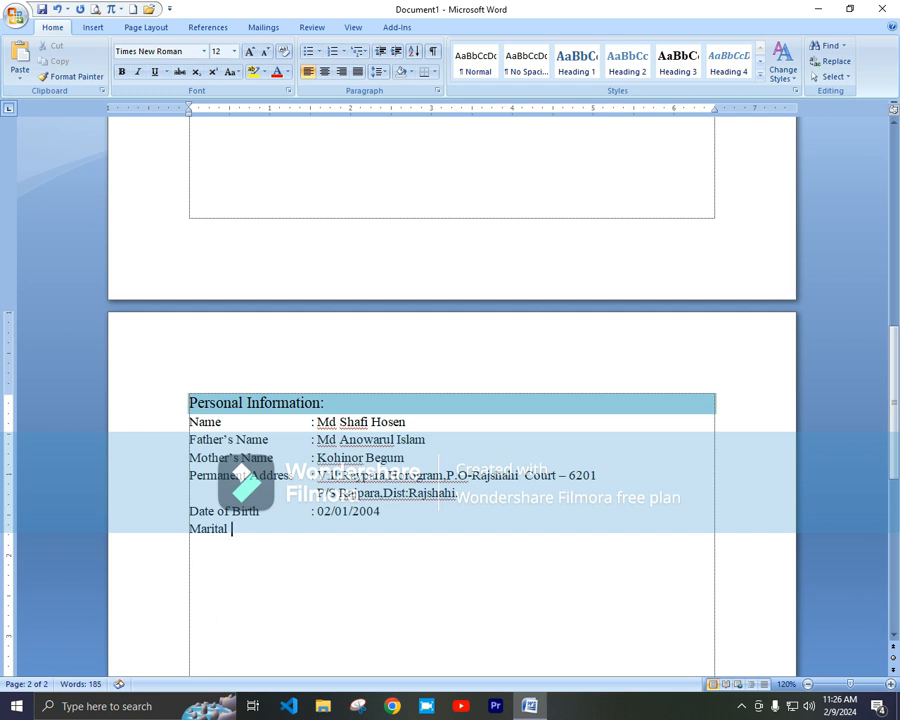
pyautogui.write('Staus')
pyautogui.press('Tab')
# Step: Set Marital Status to Unmarried, fixing the extra space and the 'Staus' typo
pyautogui.write(':  Unmarried')
pyautogui.press('Return')
pyautogui.click(320, 530)
pyautogui.press('BackSpace')
pyautogui.press('Down')
pyautogui.click(247, 528)
pyautogui.write('t')
pyautogui.click(365, 542)
pyautogui.press('Down')
# Step: Add Nationality: Bangladeshi and Religion: Islam rows
pyautogui.scroll(10, 236, 525)
pyautogui.scroll(-10, 237, 528)
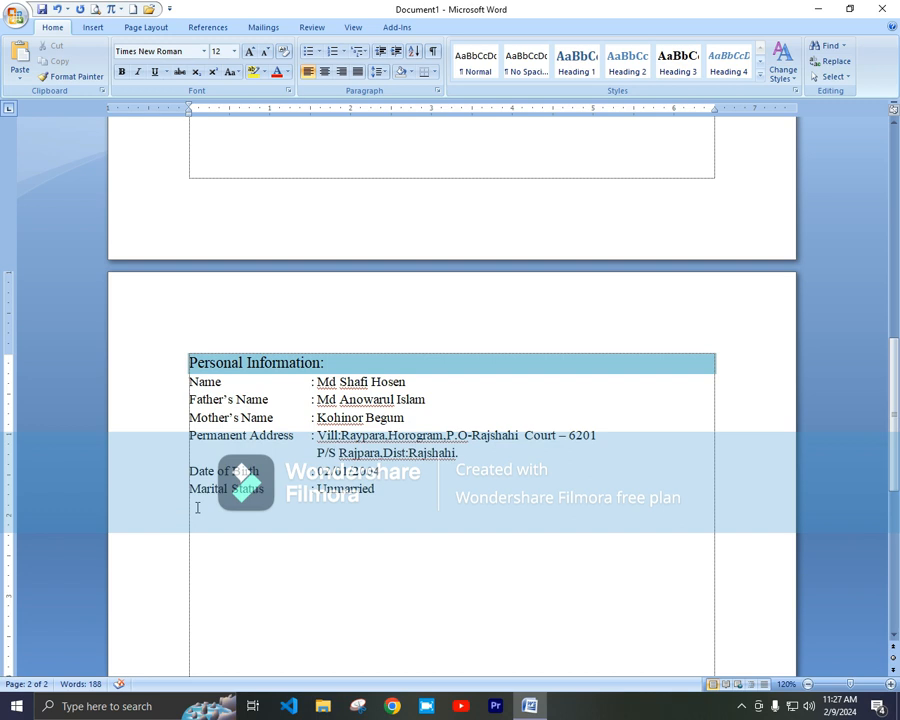
pyautogui.write('Nationality')
pyautogui.press('BackSpace')
pyautogui.press('BackSpace')
pyautogui.press('BackSpace')
pyautogui.press('BackSpace')
pyautogui.press('BackSpace')
pyautogui.press('BackSpace')
pyautogui.press('BackSpace')
pyautogui.press('BackSpace')
pyautogui.write('tionality : Bang')
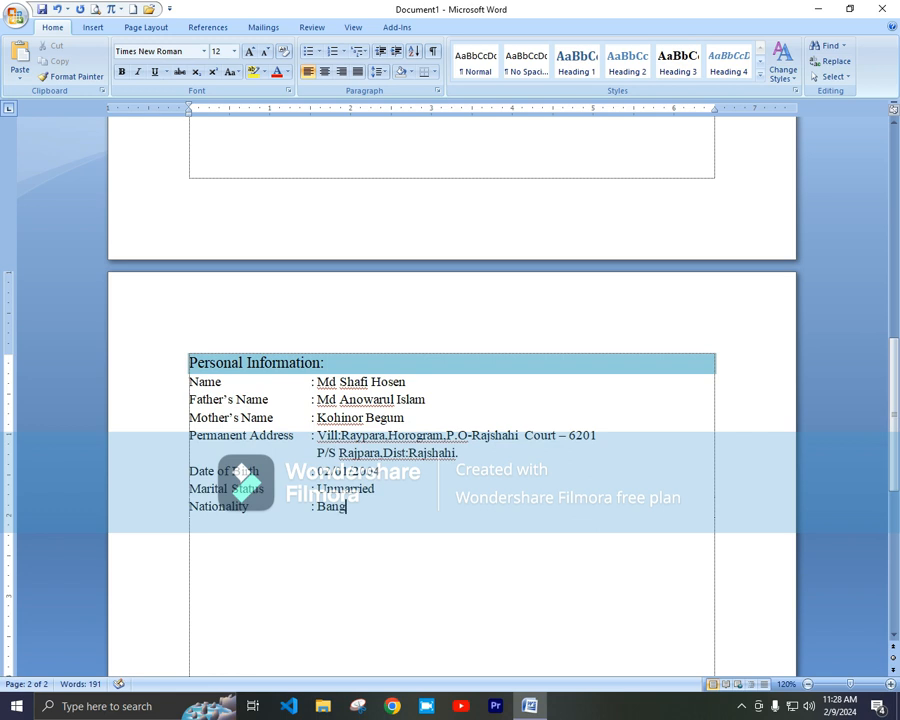
pyautogui.write('ladeshi')
pyautogui.press('Return')
pyautogui.write('Religion')
pyautogui.press('Tab')
pyautogui.write(': Islam')
# Step: Add a Mobile No row with the phone number and an E-mail Address label with colon
pyautogui.press('Return')
pyautogui.write('Mo')
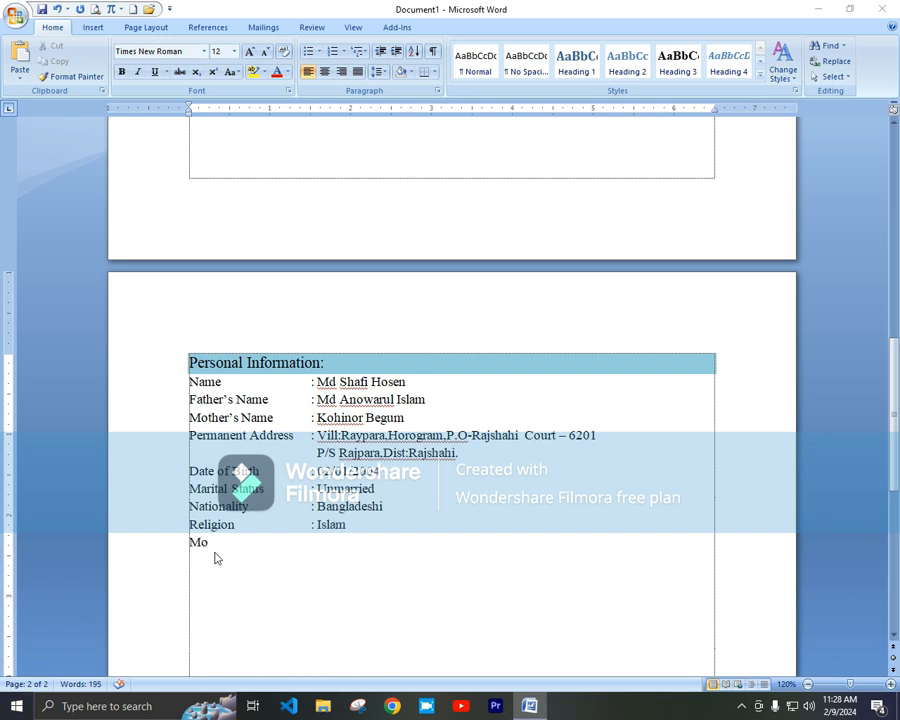
pyautogui.write('bile No\t')
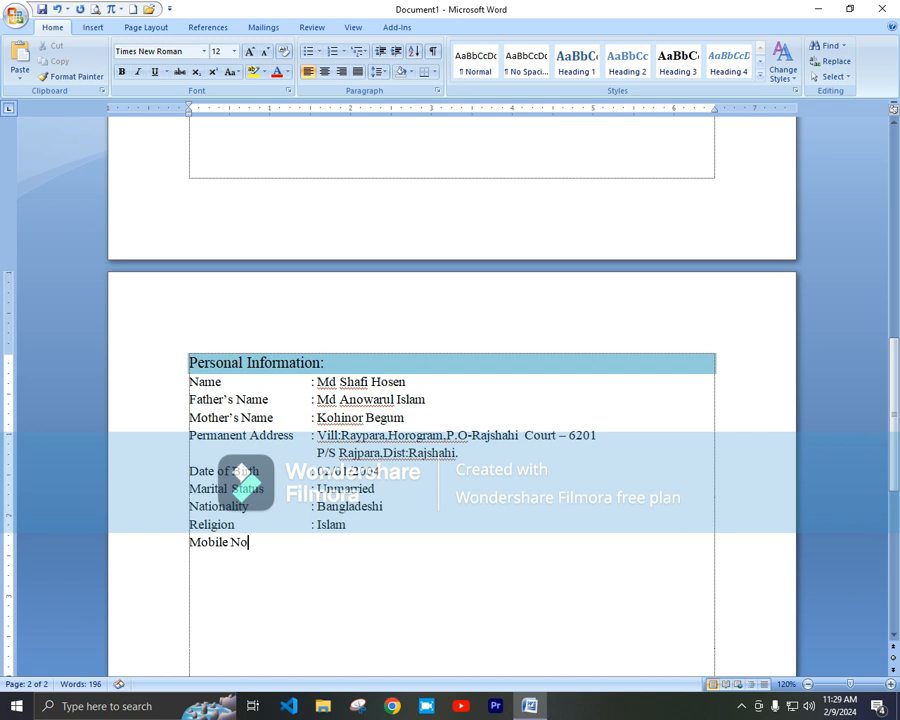
pyautogui.write(': 0123456789 ')
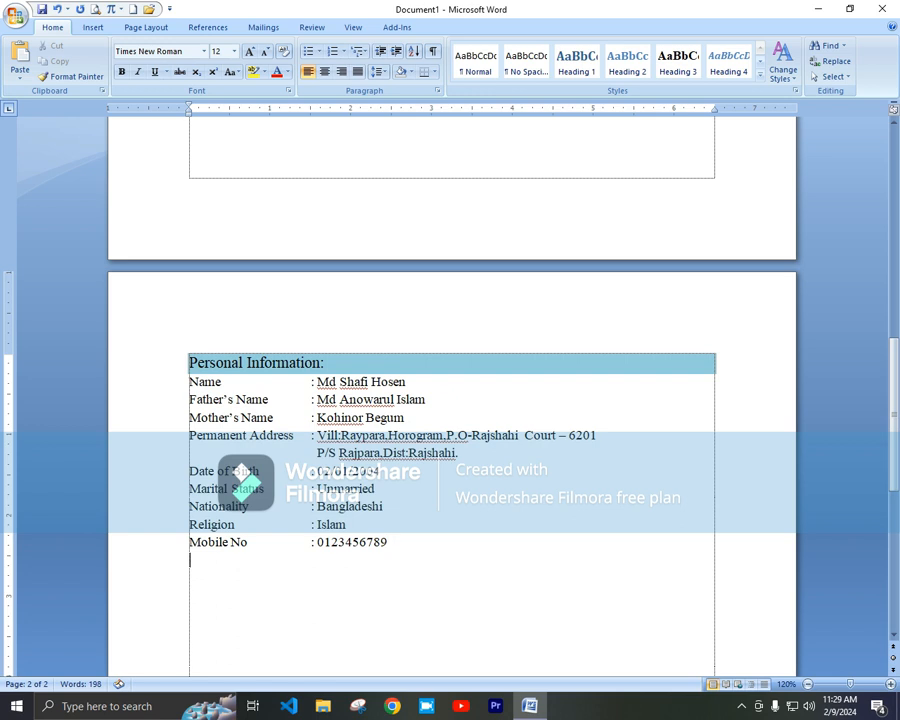
pyautogui.write('E-mail Address')
pyautogui.press('Tab')
pyautogui.write(':')
pyautogui.press('Return')
pyautogui.press('BackSpace')
pyautogui.scroll(10, 369, 230)
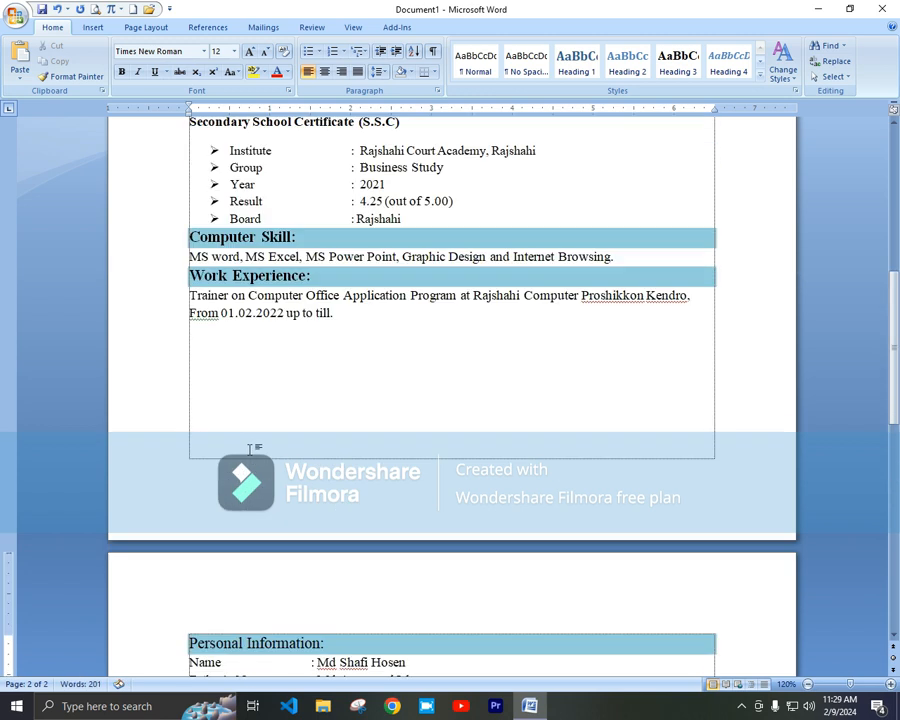
# Step: Fill in the e-mail address after the E-mail Address colon
pyautogui.moveTo(352, 232); pyautogui.dragTo(552, 232)
pyautogui.hotkey('ctrl', 'c')
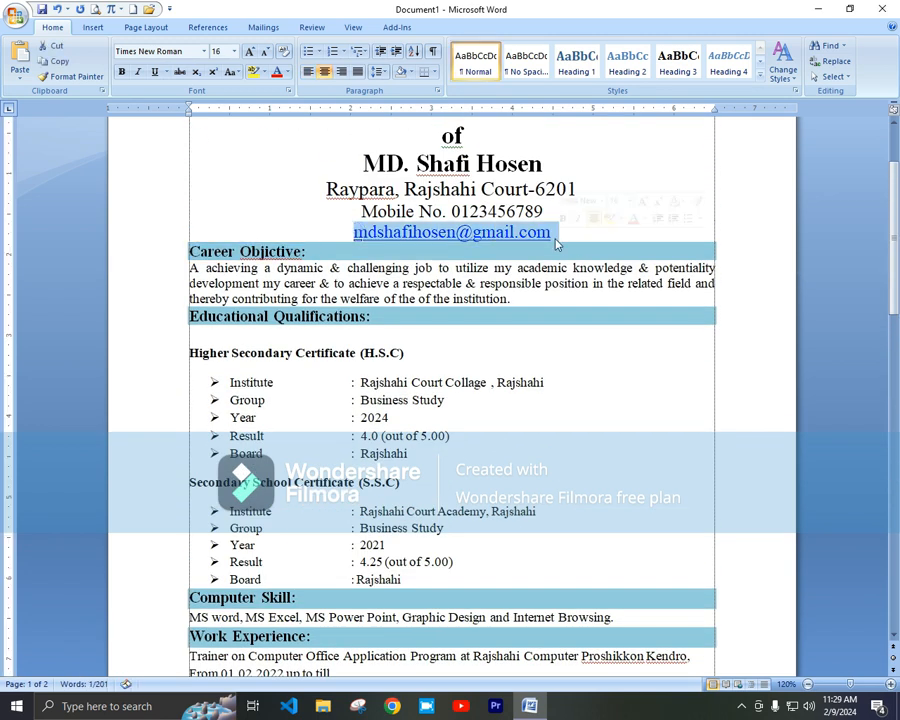
pyautogui.scroll(-10, 490, 518)
pyautogui.click(320, 440)
pyautogui.hotkey('ctrl', 'v')
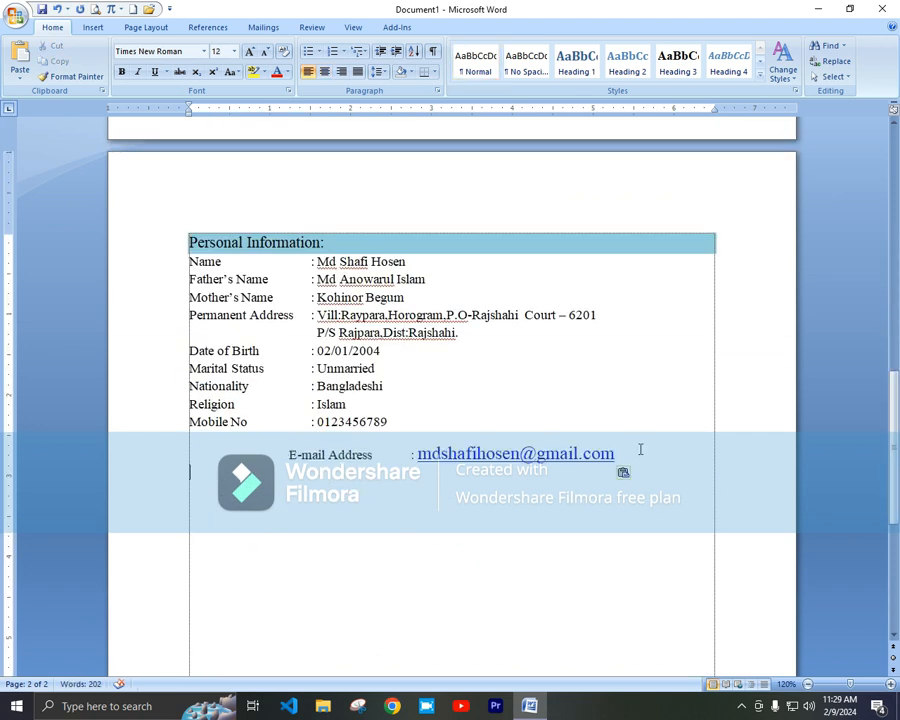
pyautogui.hotkey('ctrl', 'z')
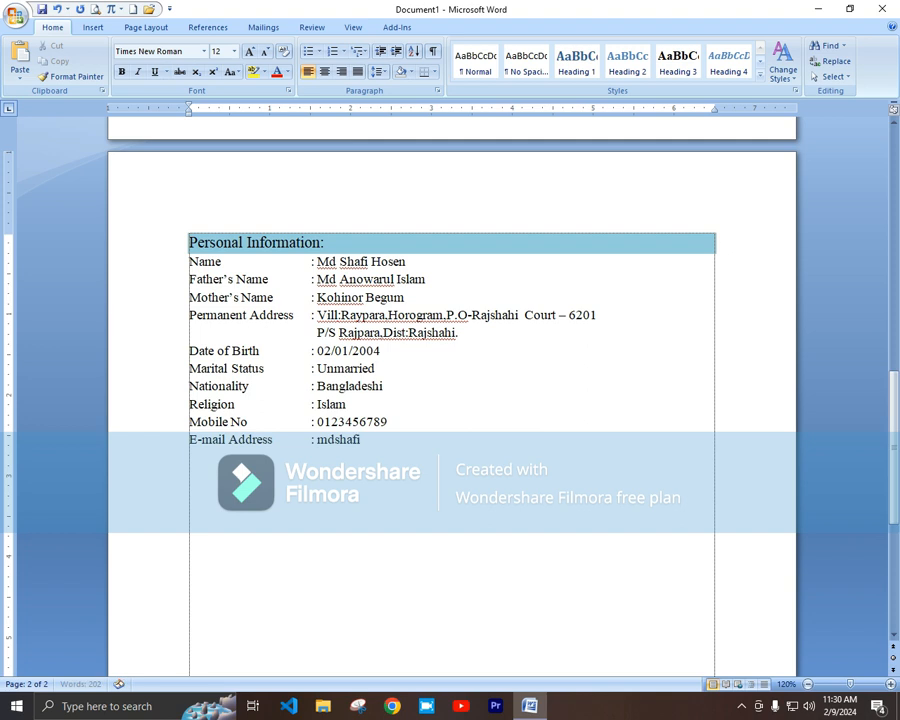
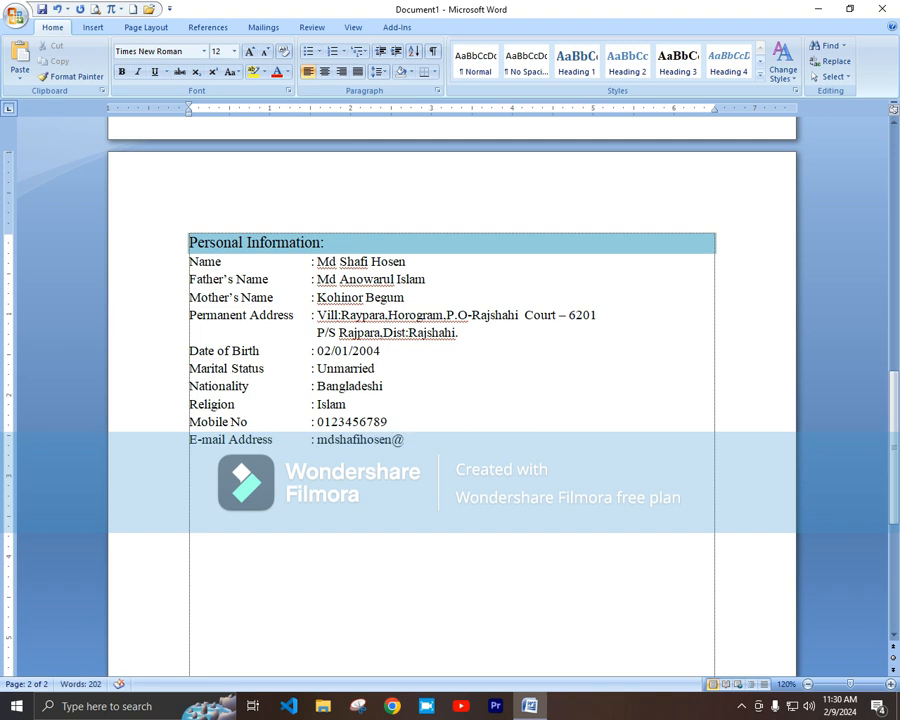
pyautogui.press('Return')
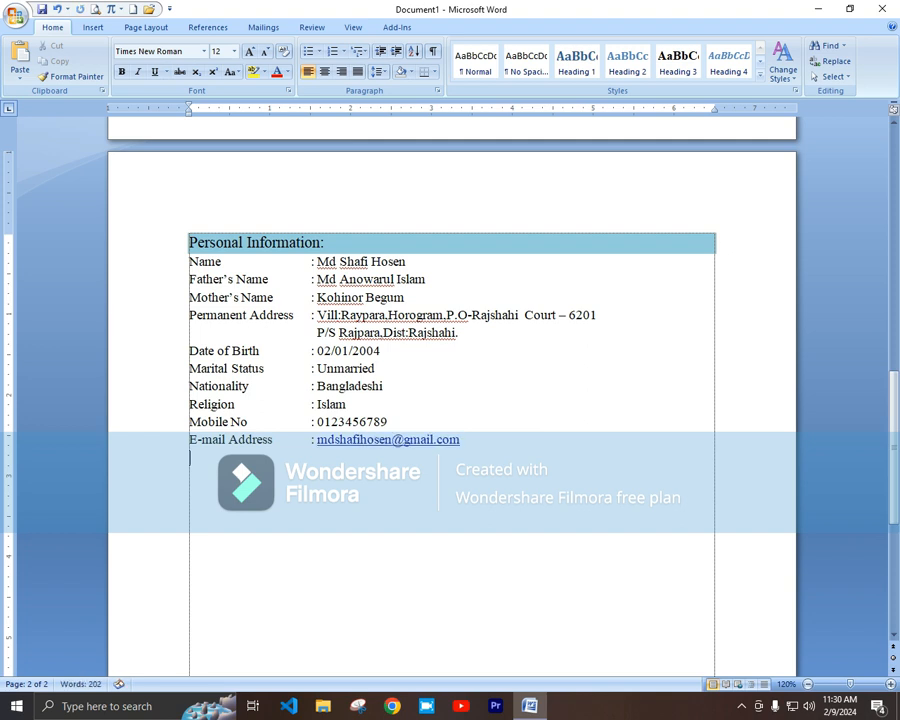
# Step: Add NID with the ID number, Home District: Rajshahi and Blood Group: A+(positive) rows
pyautogui.press('Tab')
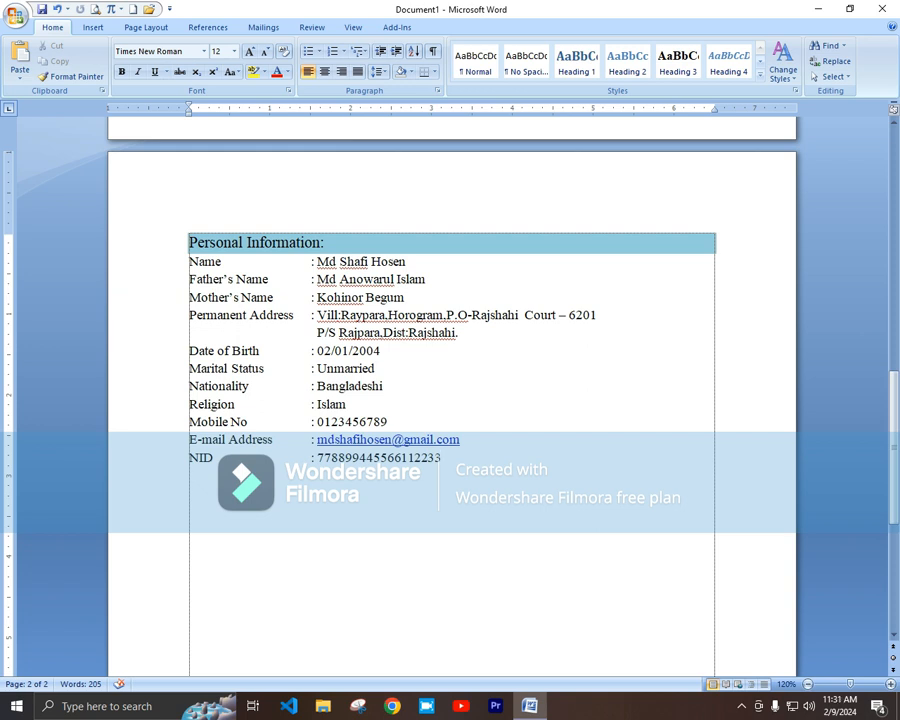
pyautogui.press('Return')
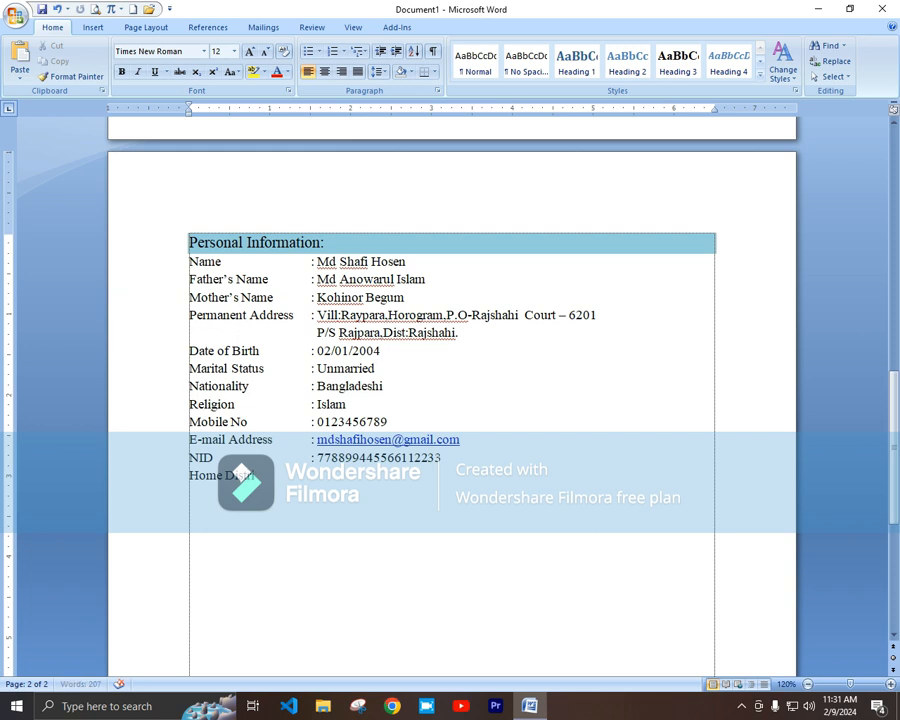
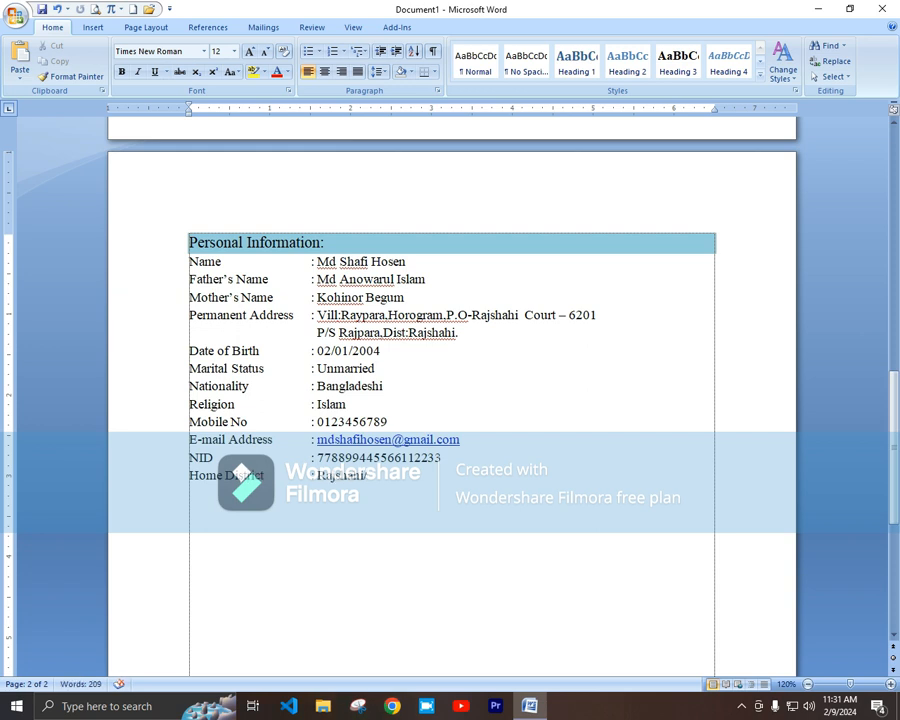
pyautogui.press('Return')
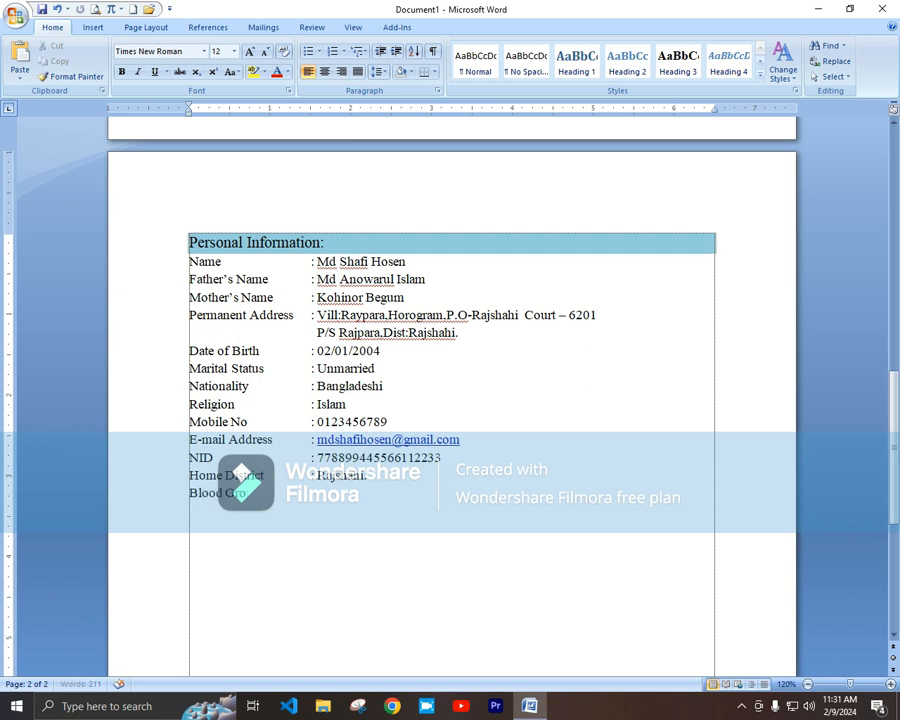
pyautogui.press('Tab')
pyautogui.press('Tab')
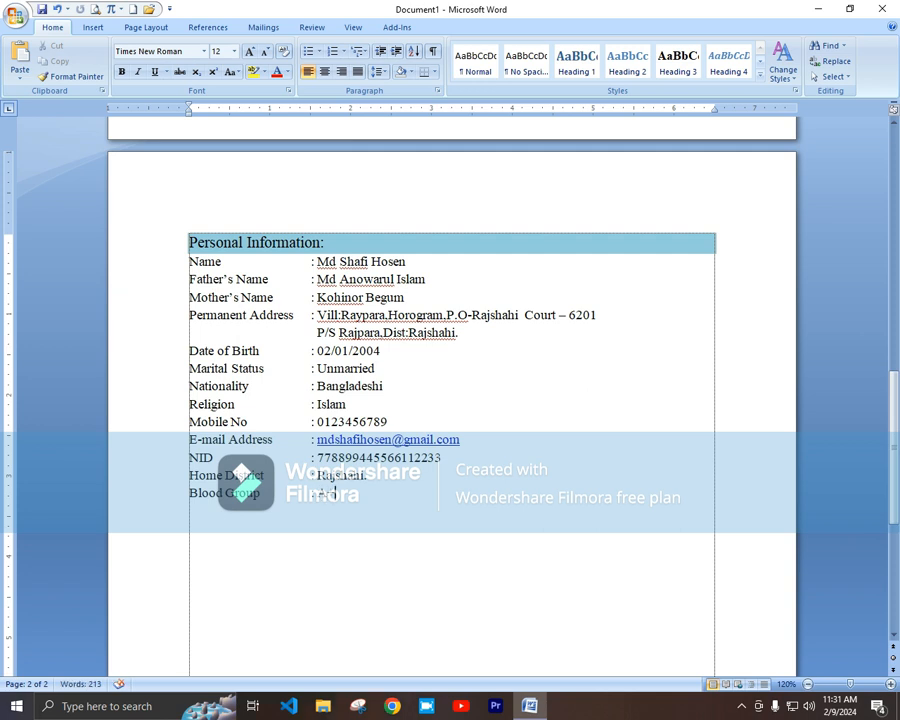
# Step: Type 'Reference' on a new line and select it
pyautogui.press('Return')
pyautogui.write('Reference')
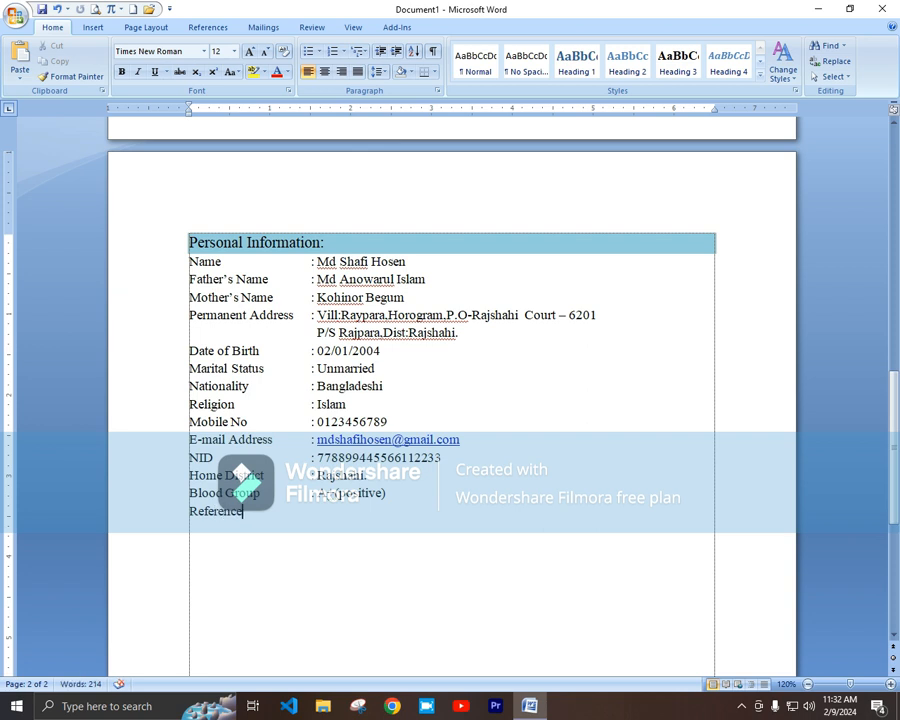
pyautogui.hotkey('shift', 'Home')
# Step: Make the Reference heading 14 pt, bold and shaded light blue
pyautogui.click(249, 51)
pyautogui.click(121, 71)
pyautogui.click(409, 72)
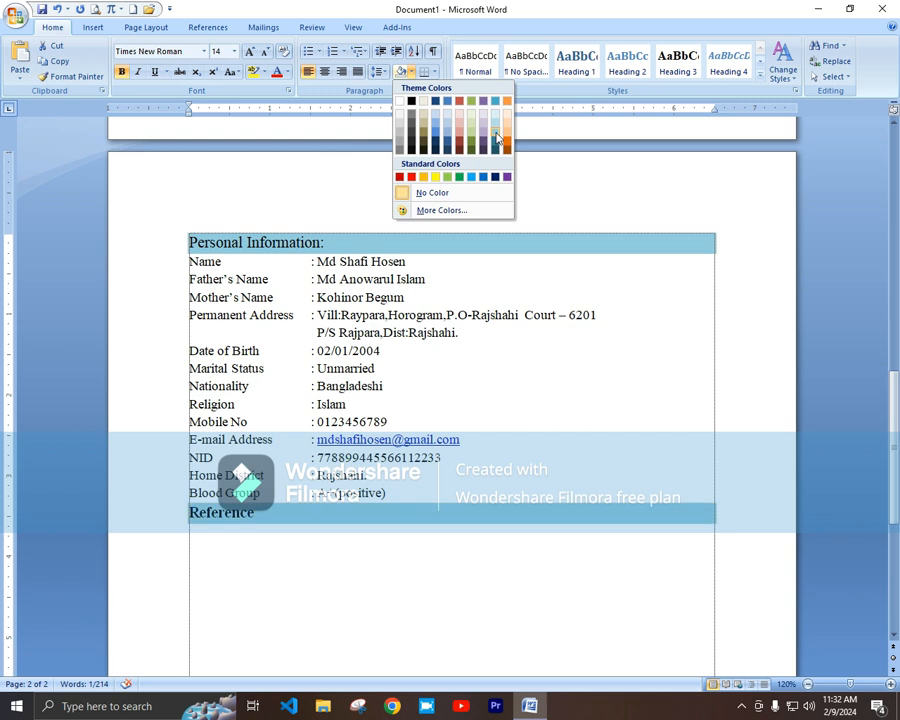
pyautogui.click(433, 134)
# Step: Insert a two-column, one-row table on the line below the Reference heading
pyautogui.click(232, 548)
pyautogui.click(92, 27)
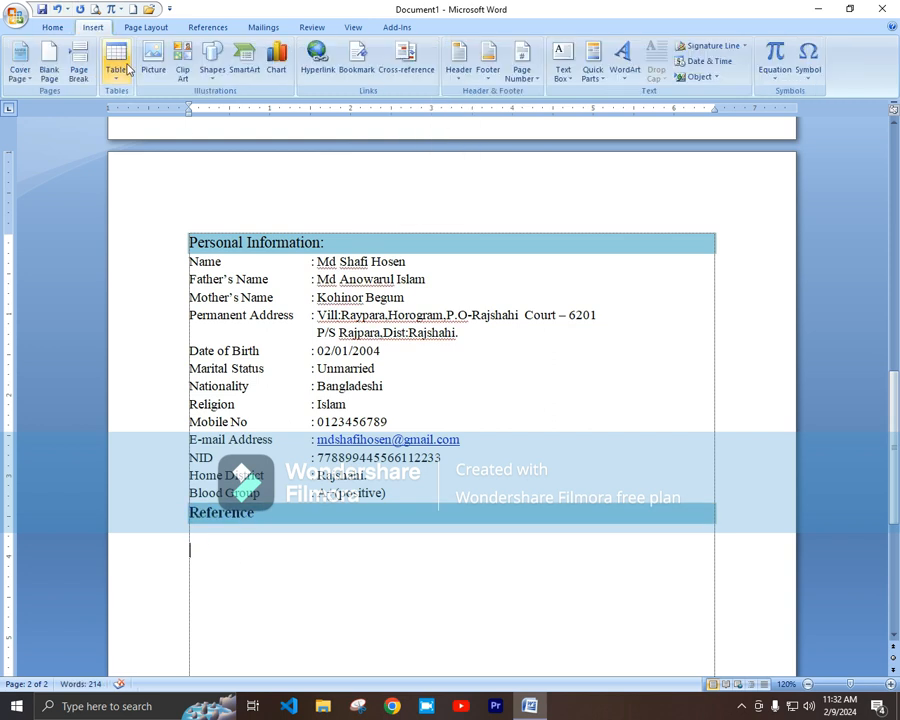
pyautogui.click(116, 62)
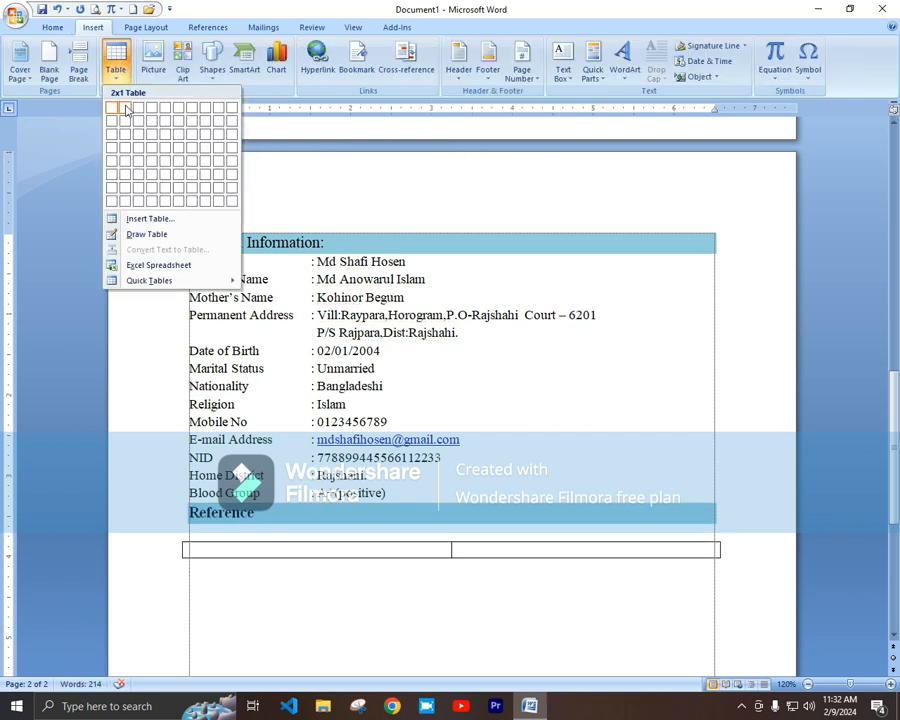
pyautogui.click(126, 110)
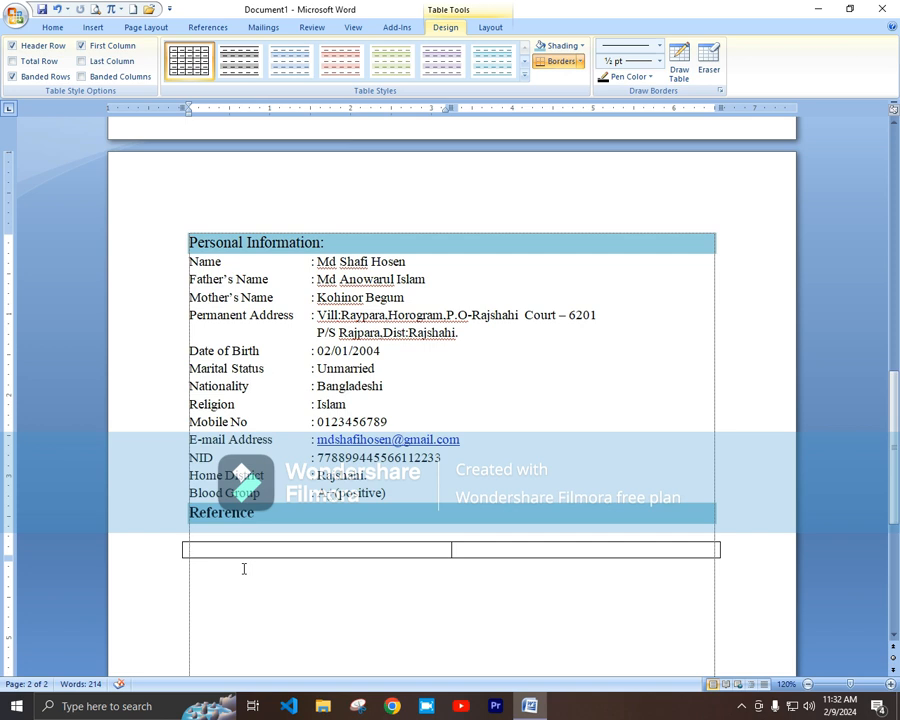
# Step: Fill the left cell with the first referee's name, Head Master post, Rajshahi school and mobile number
pyautogui.press('Return')
pyautogui.write('Head ')
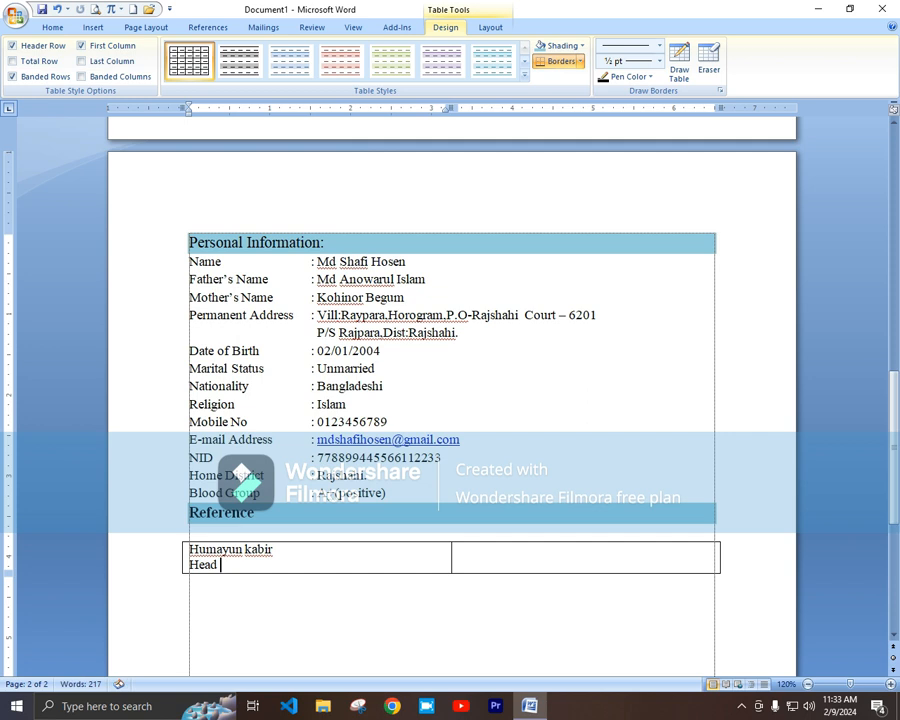
pyautogui.write('Master')
pyautogui.press('Return')
pyautogui.write('Raypa')
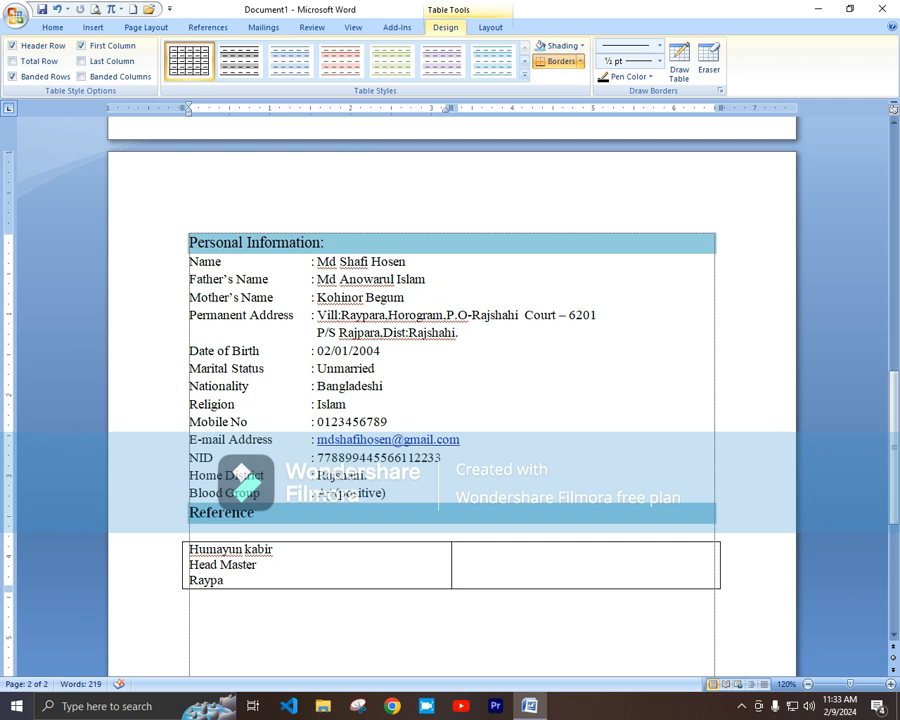
pyautogui.write('ra Govt')
pyautogui.write('. Primay')
pyautogui.write('y')
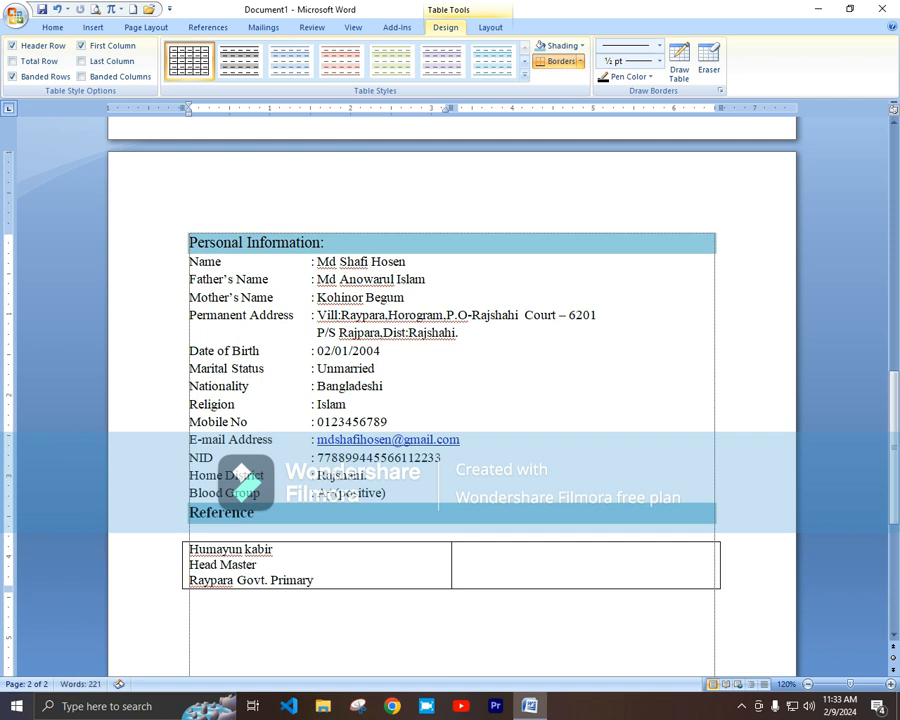
pyautogui.write(' School,Ra')
pyautogui.press('BackSpace')
pyautogui.write('jshai')
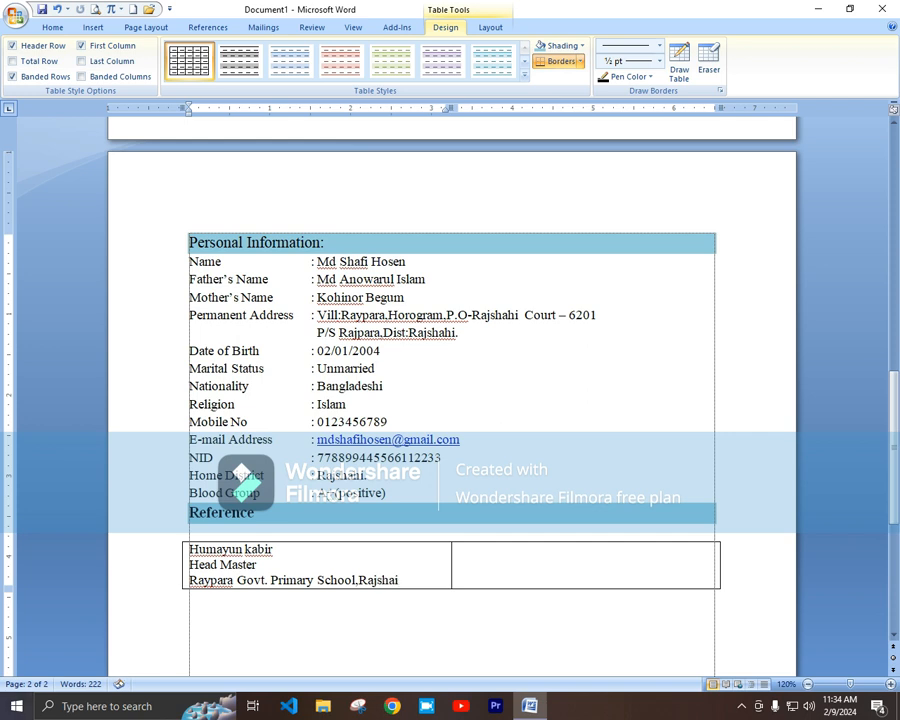
pyautogui.press('BackSpace')
pyautogui.write('hi')
pyautogui.press('Return')
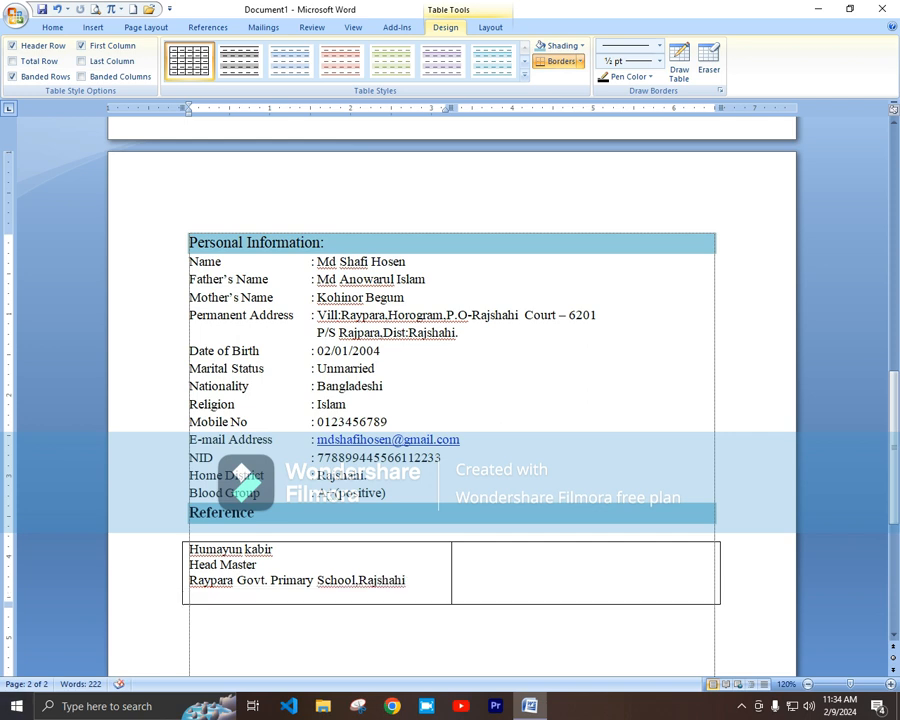
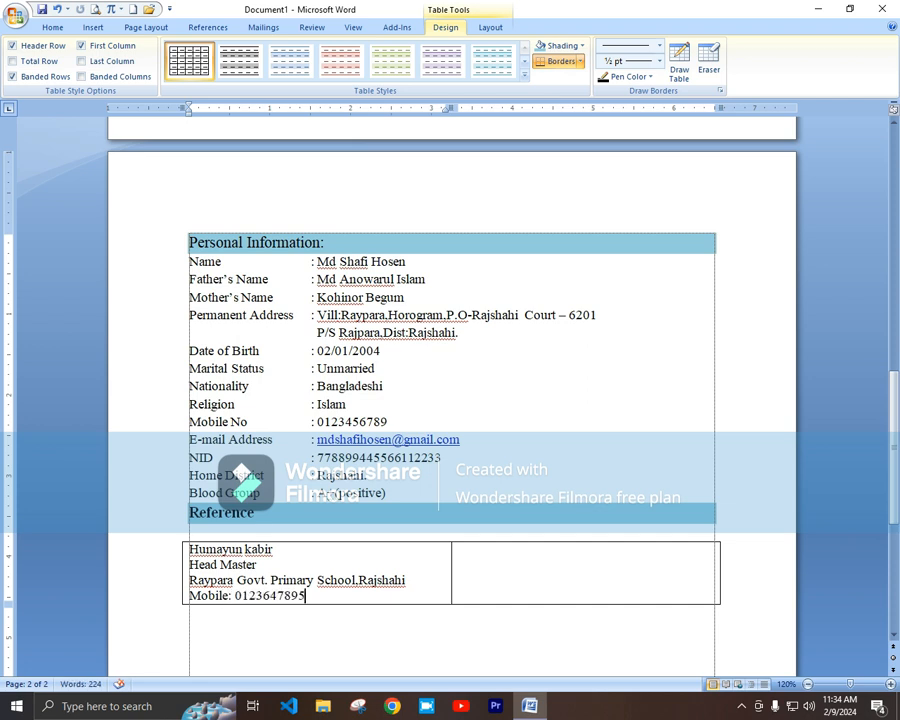
# Step: Fill the right cell with the second referee's name, Rajshahi Computer Proshikkon Kendro and mobile number
pyautogui.click(470, 549)
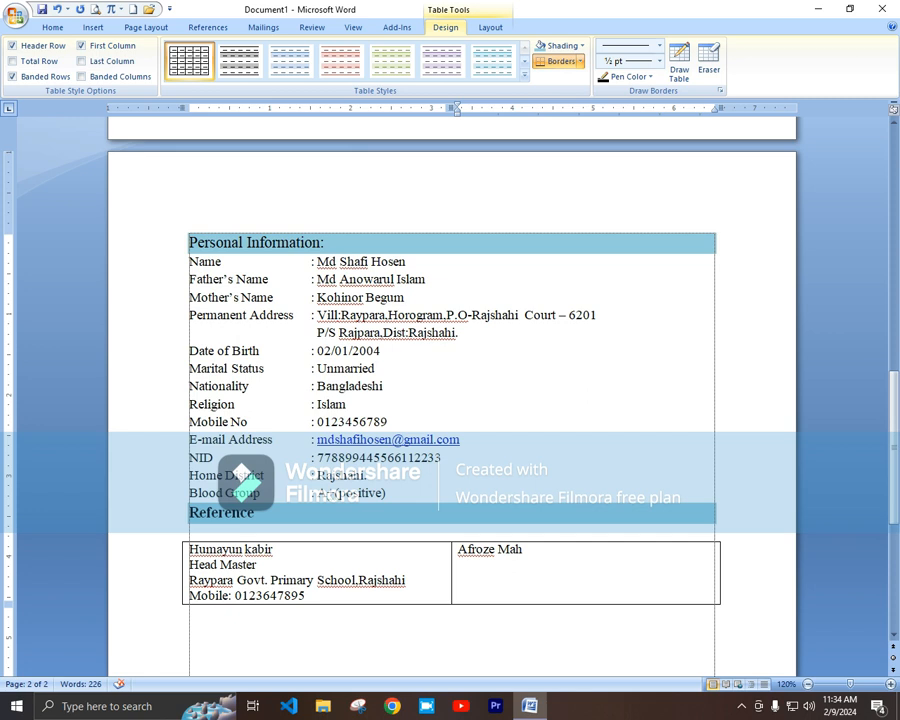
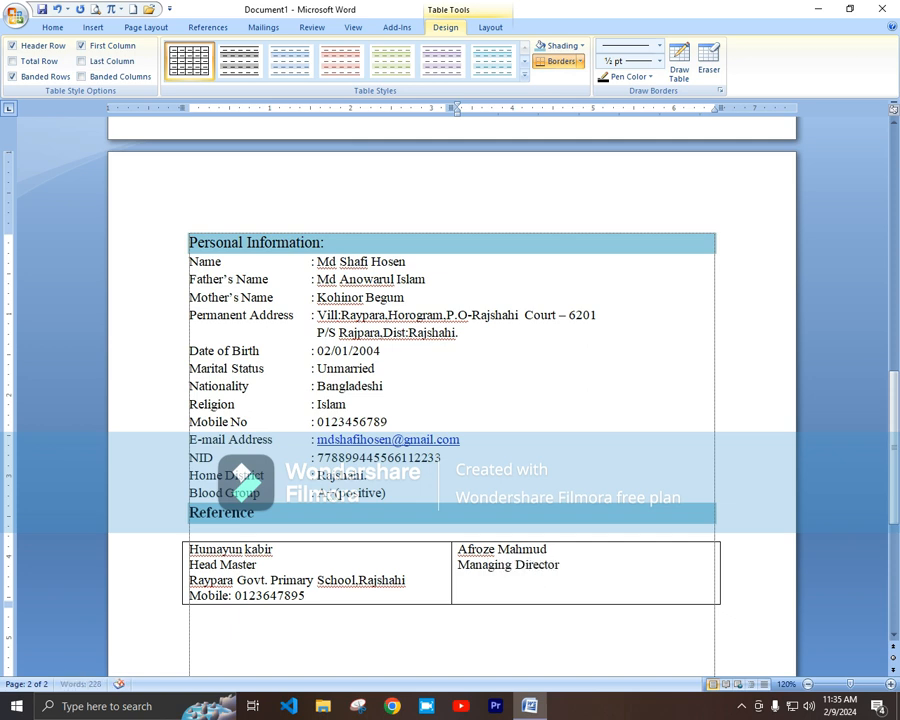
pyautogui.write('Rajshahi Computer ')
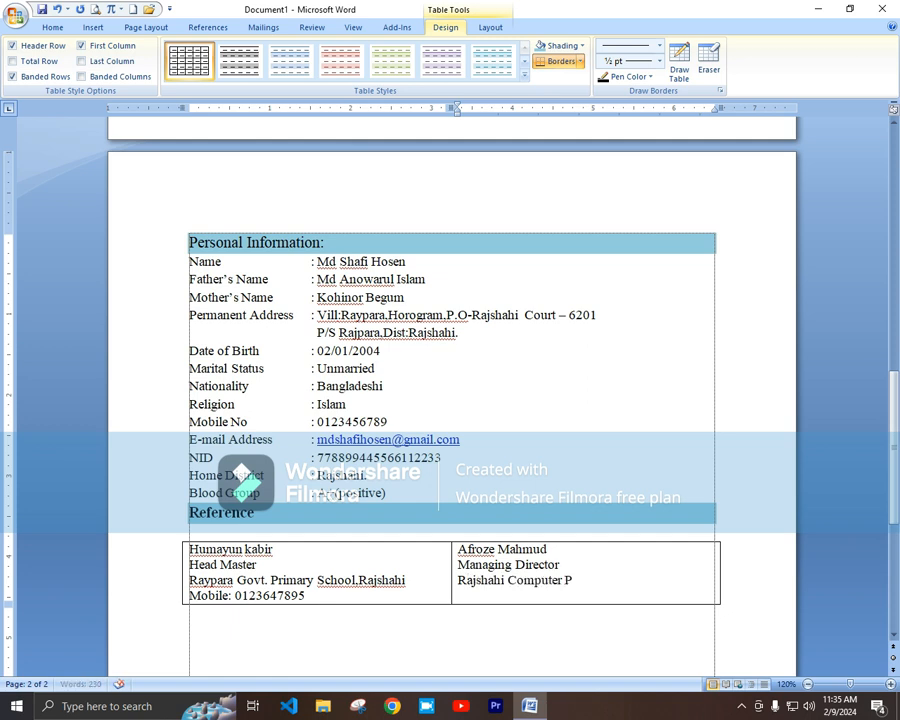
pyautogui.write('Proshikkon')
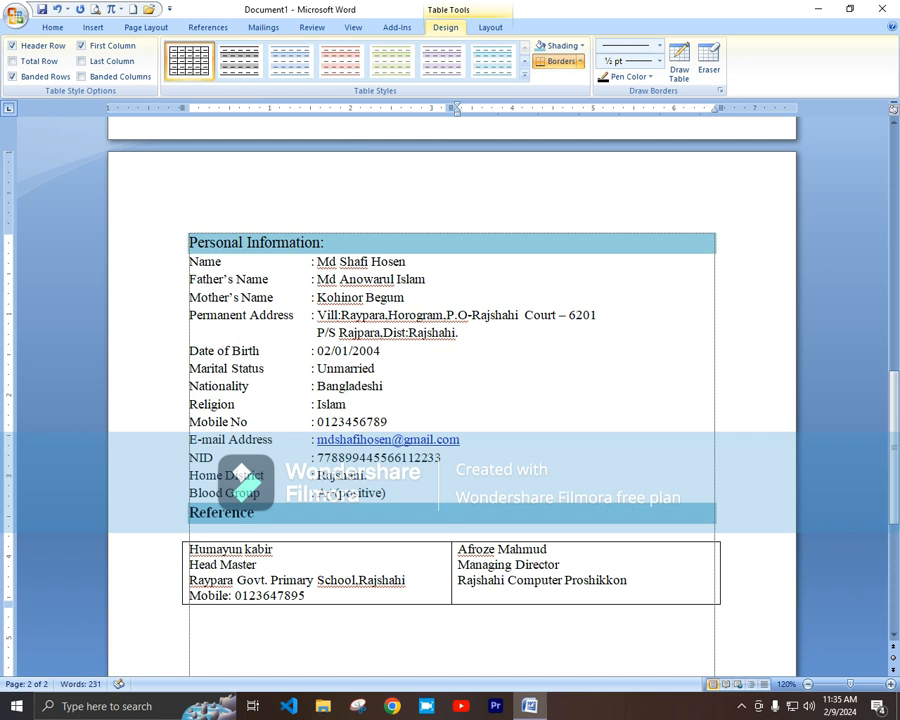
pyautogui.write(' Kendro')
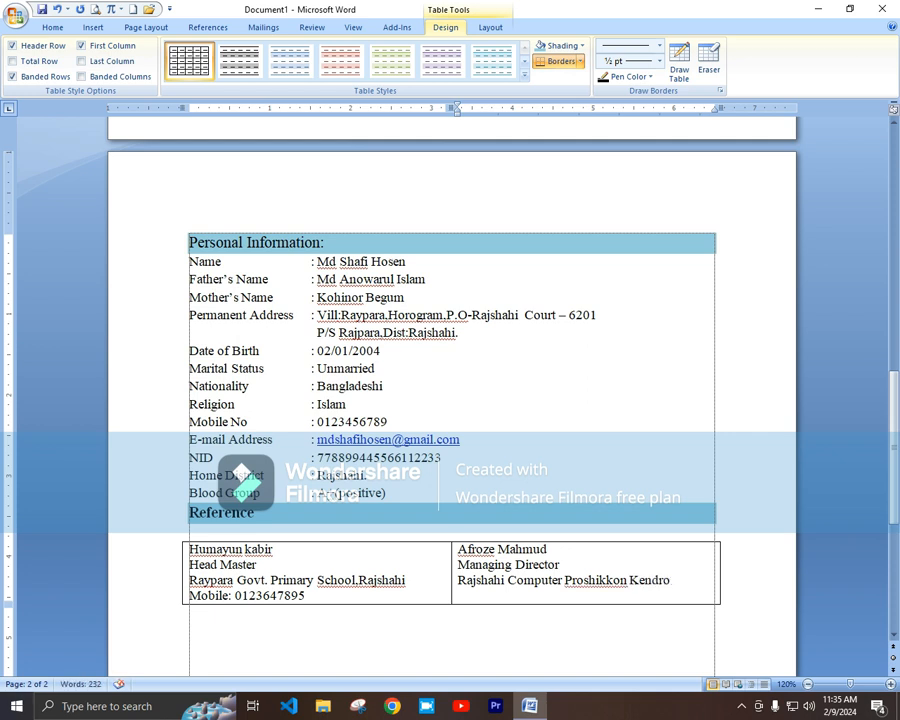
pyautogui.write(', Rajshahi')
pyautogui.press('Return')
pyautogui.write('Mobile: 0123456789')
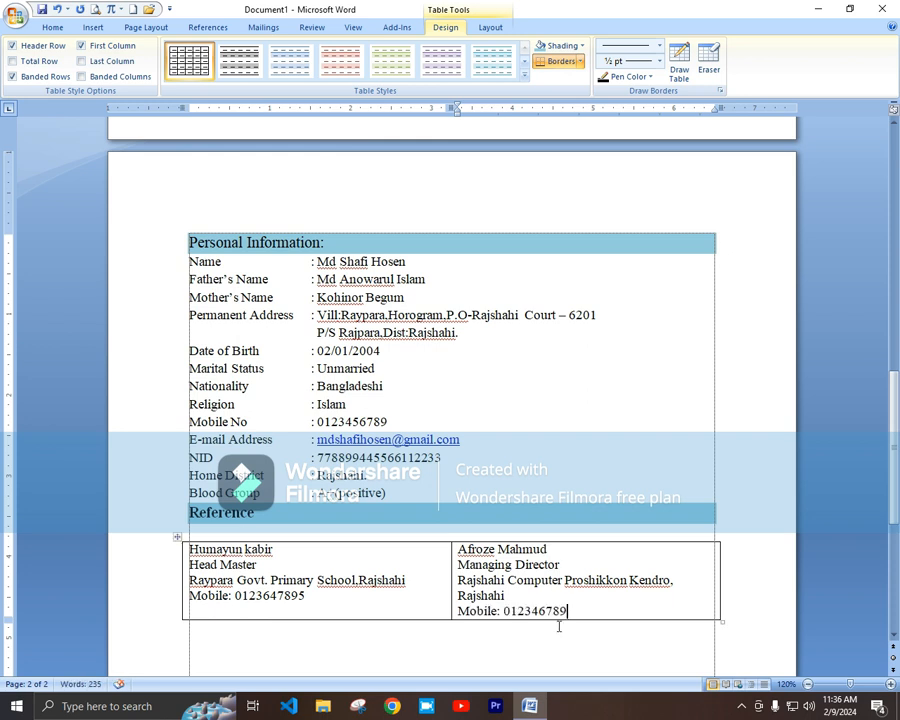
pyautogui.scroll(-1, 585, 549)
pyautogui.scroll(-6, 585, 549)
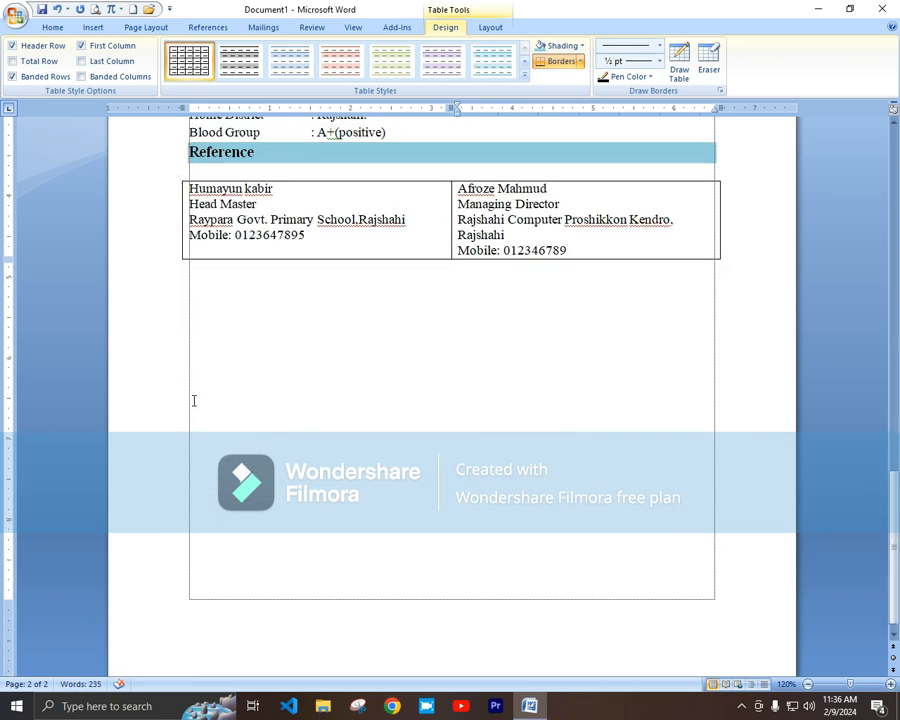
# Step: Type 'Signature' in 14 pt text below the reference table
pyautogui.click(208, 302)
pyautogui.click(250, 52)
pyautogui.click(250, 52)
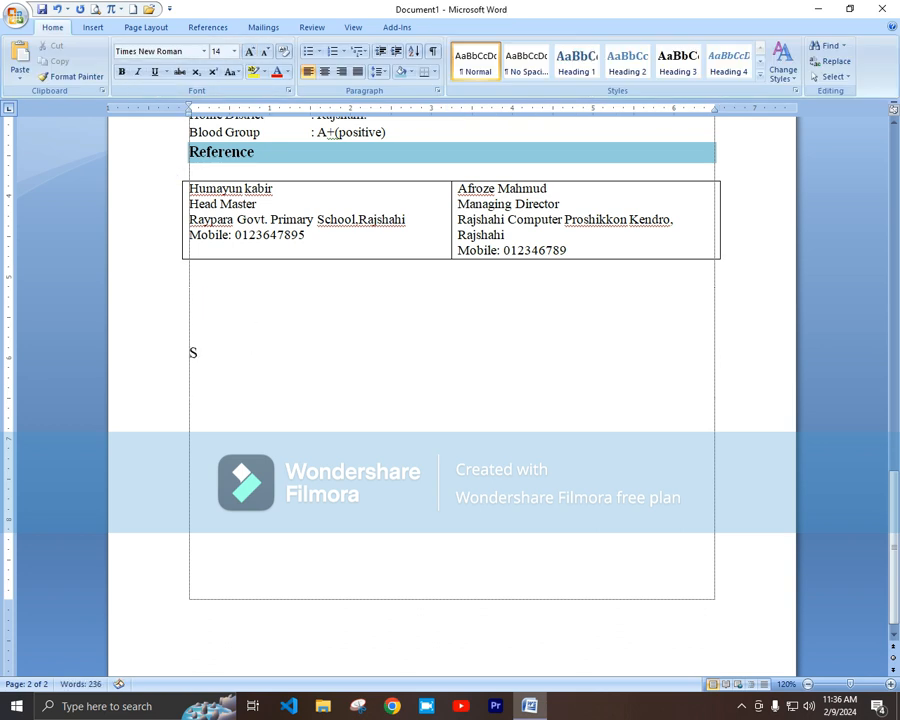
pyautogui.write('Signature')
# Step: Draw a short straight line above the word Signature as the signature line
pyautogui.click(92, 27)
pyautogui.click(212, 62)
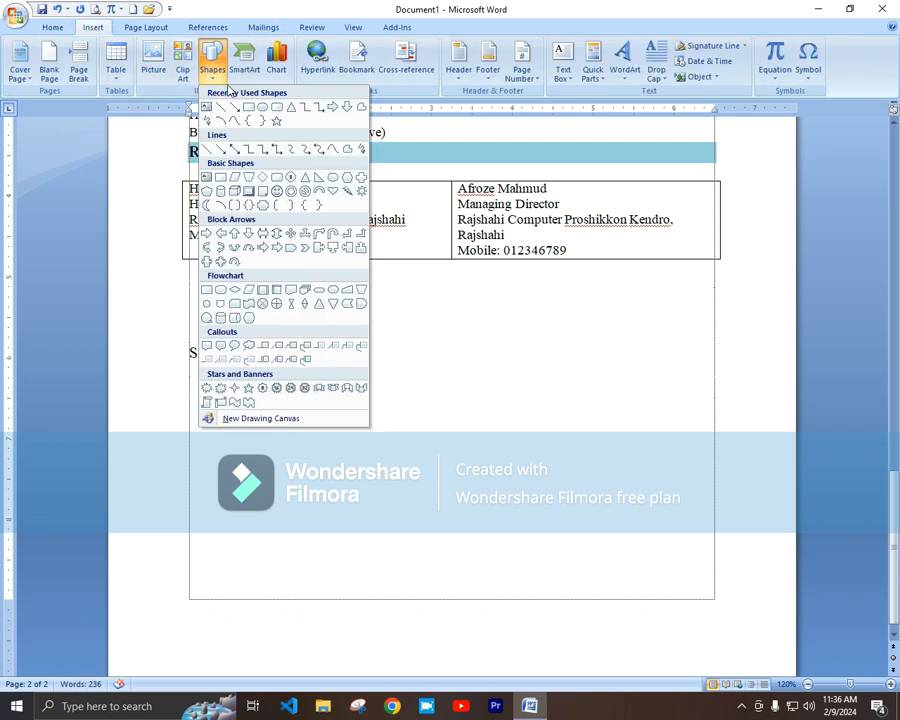
pyautogui.click(220, 106)
pyautogui.moveTo(188, 340)
pyautogui.mouseDown()
pyautogui.moveTo(353, 342)
pyautogui.moveTo(301, 344)
pyautogui.mouseUp()
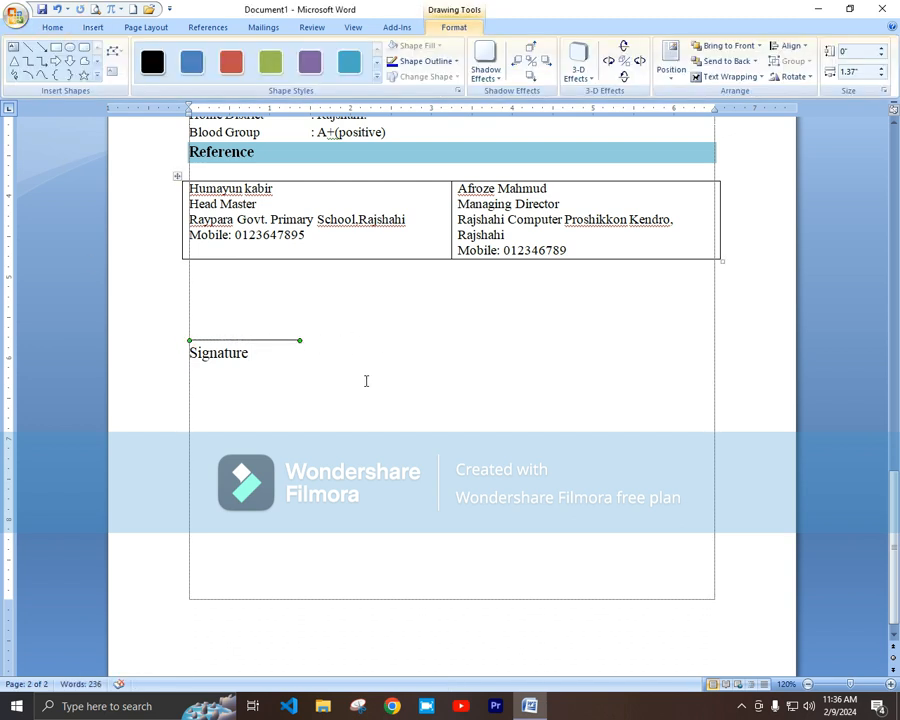
pyautogui.click(395, 408)
pyautogui.scroll(15, 409, 422)
pyautogui.click(425, 327)
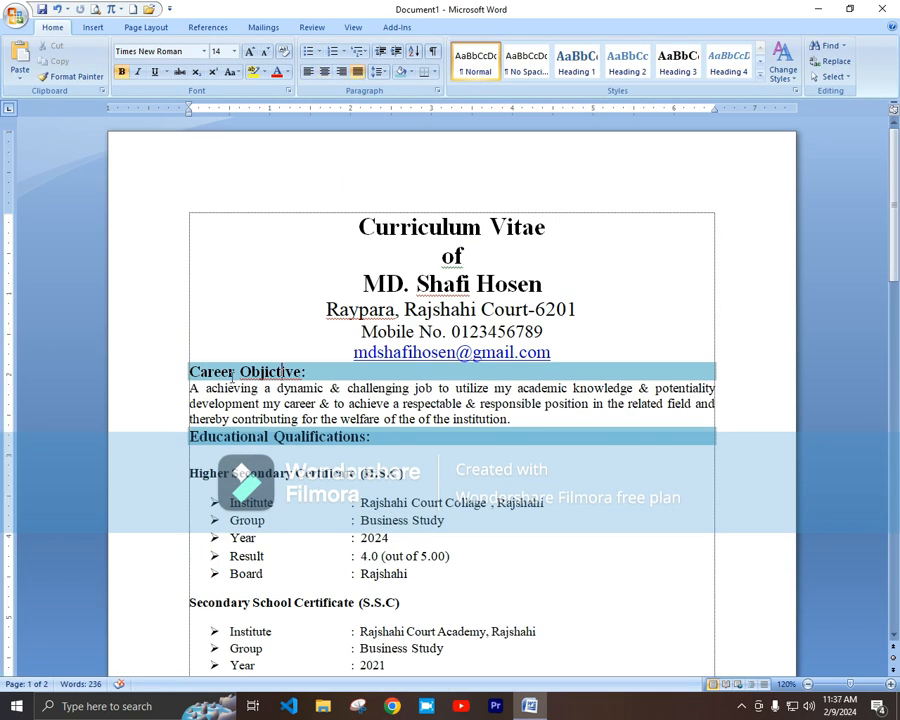
# Step: Enlarge the Career Objective heading to 16 pt and its paragraph to 14 pt
pyautogui.click(173, 376)
pyautogui.click(250, 51)
pyautogui.moveTo(190, 391); pyautogui.dragTo(517, 418)
pyautogui.click(250, 51)
pyautogui.scroll(-2, 396, 504)
# Step: Set the whole document to 1.15 line spacing with space after each paragraph
pyautogui.hotkey('ctrl', 'a')
pyautogui.scroll(-15, 602, 588)
pyautogui.click(381, 72)
pyautogui.click(399, 105)
pyautogui.click(378, 72)
pyautogui.click(440, 213)
pyautogui.scroll(12, 438, 388)
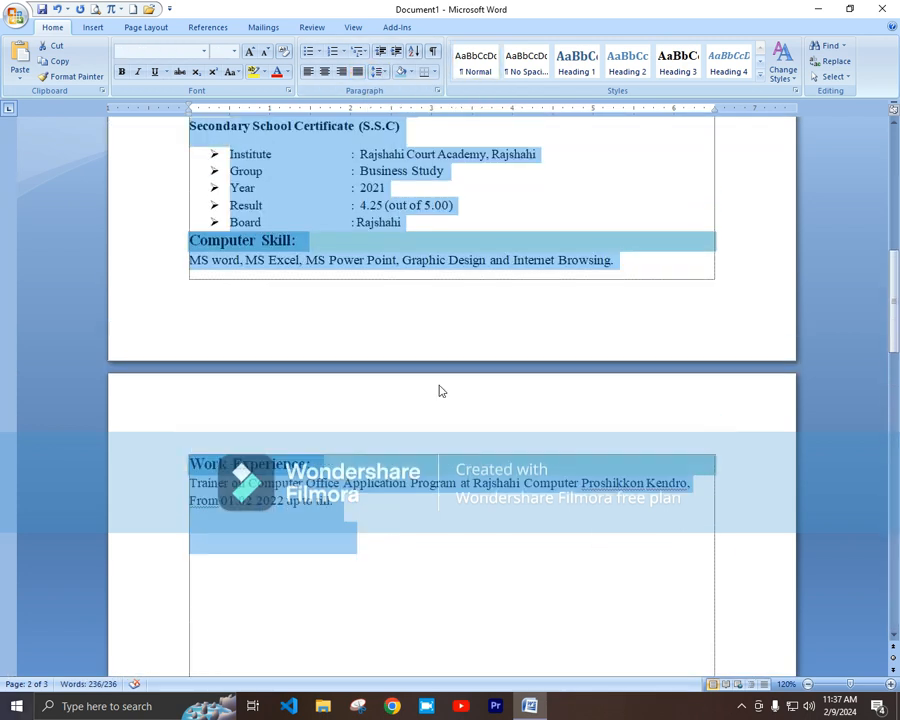
pyautogui.scroll(-15, 438, 384)
pyautogui.scroll(10, 438, 379)
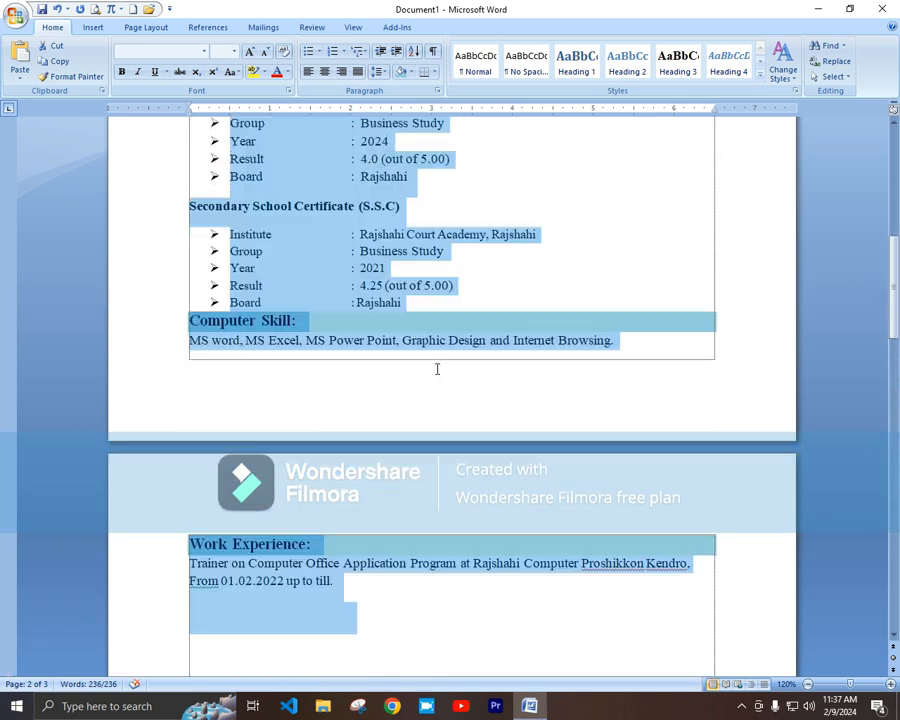
pyautogui.click(199, 397)
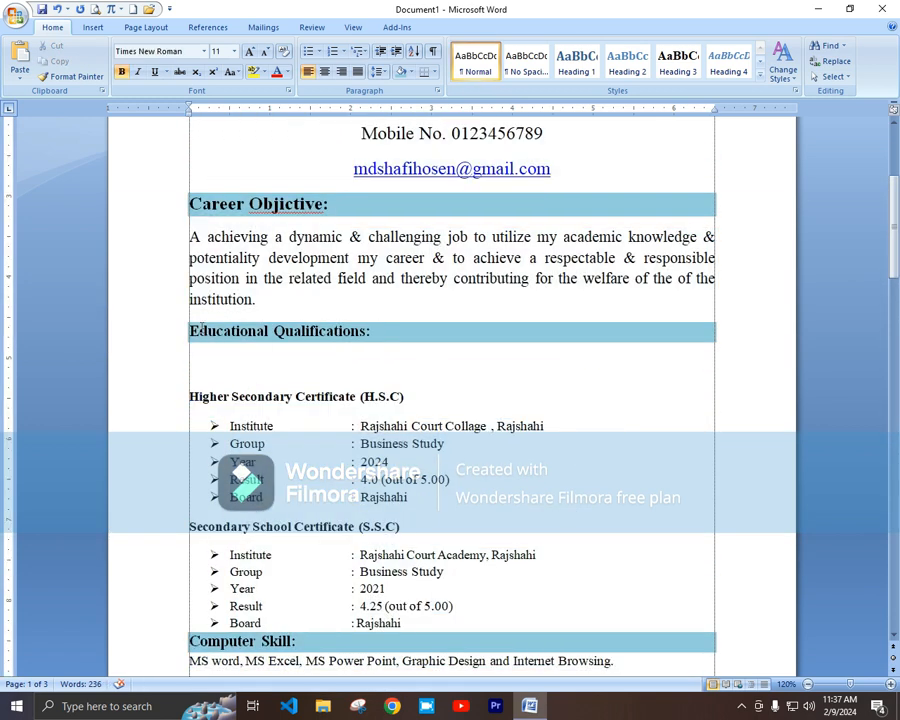
pyautogui.scroll(5, 199, 331)
# Step: Give the three title lines single spacing with no space after paragraphs
pyautogui.moveTo(363, 223); pyautogui.dragTo(526, 315)
pyautogui.click(378, 73)
pyautogui.click(397, 89)
pyautogui.click(377, 73)
pyautogui.click(374, 212)
# Step: Tighten the address, mobile and e-mail lines to single spacing with no space after
pyautogui.moveTo(327, 311); pyautogui.dragTo(554, 376)
pyautogui.click(379, 73)
pyautogui.click(394, 89)
pyautogui.click(379, 73)
pyautogui.click(398, 212)
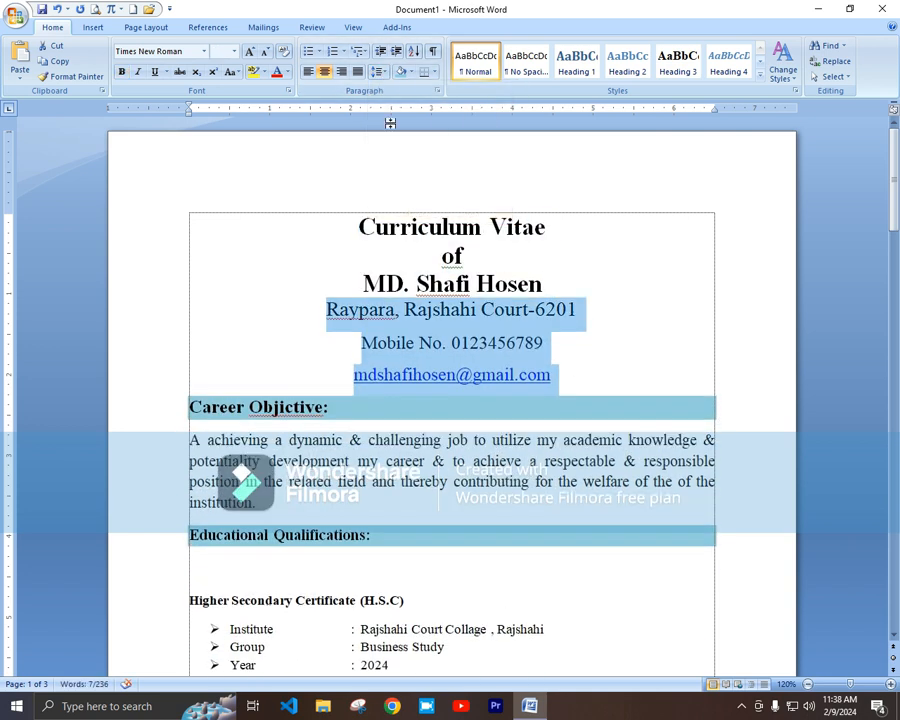
pyautogui.click(378, 73)
pyautogui.click(398, 212)
pyautogui.scroll(-1, 300, 260)
pyautogui.click(194, 316)
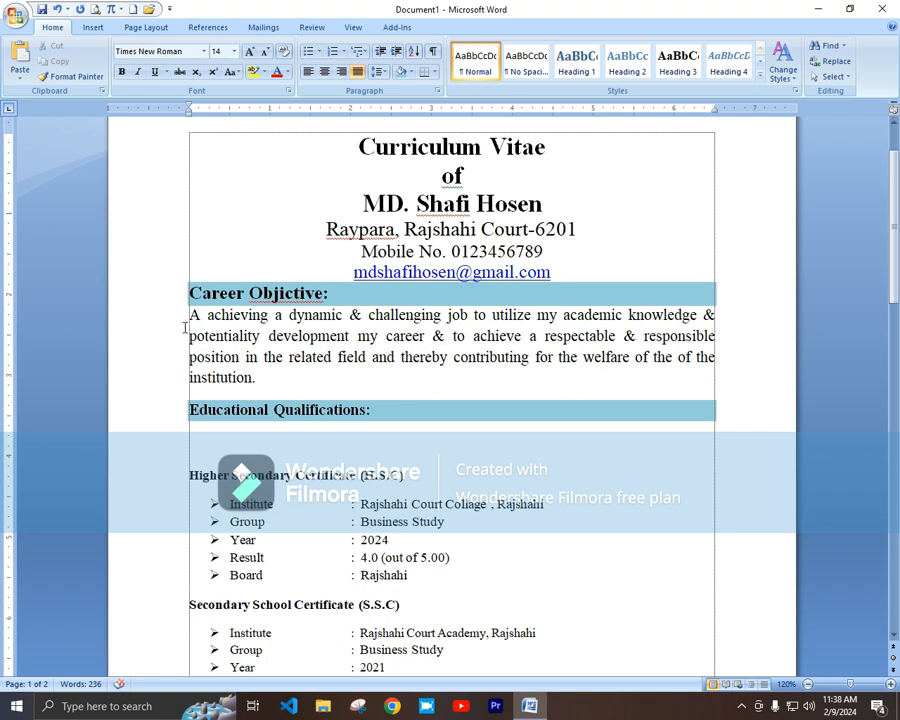
pyautogui.scroll(-1, 186, 400)
# Step: Remove the blank line under Educational Qualifications and enlarge its H.S.C/S.S.C details and 16 pt heading
pyautogui.click(213, 361)
pyautogui.press('Delete')
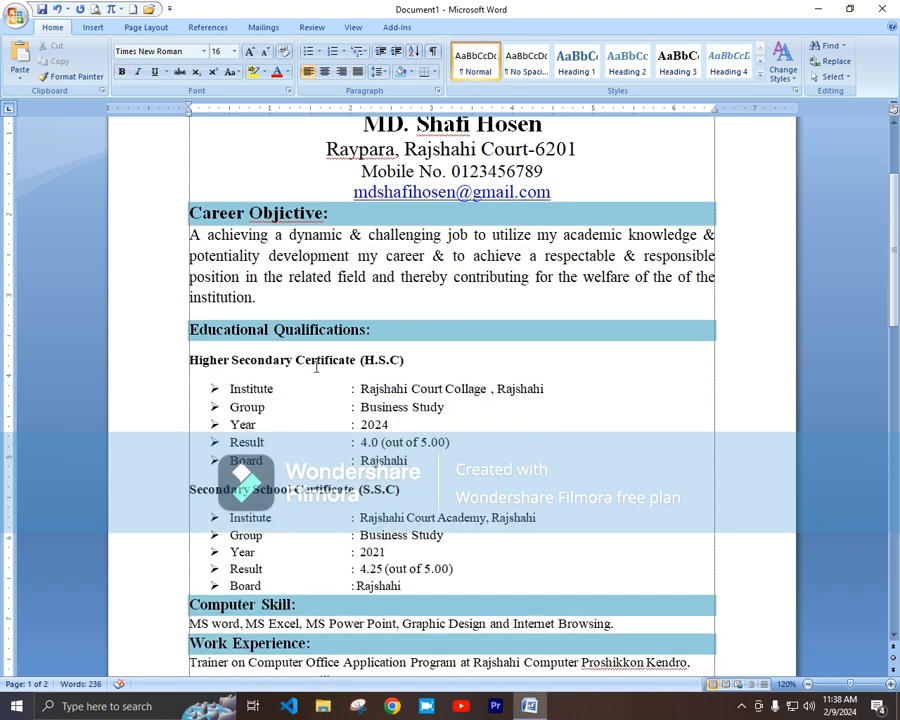
pyautogui.click(330, 332)
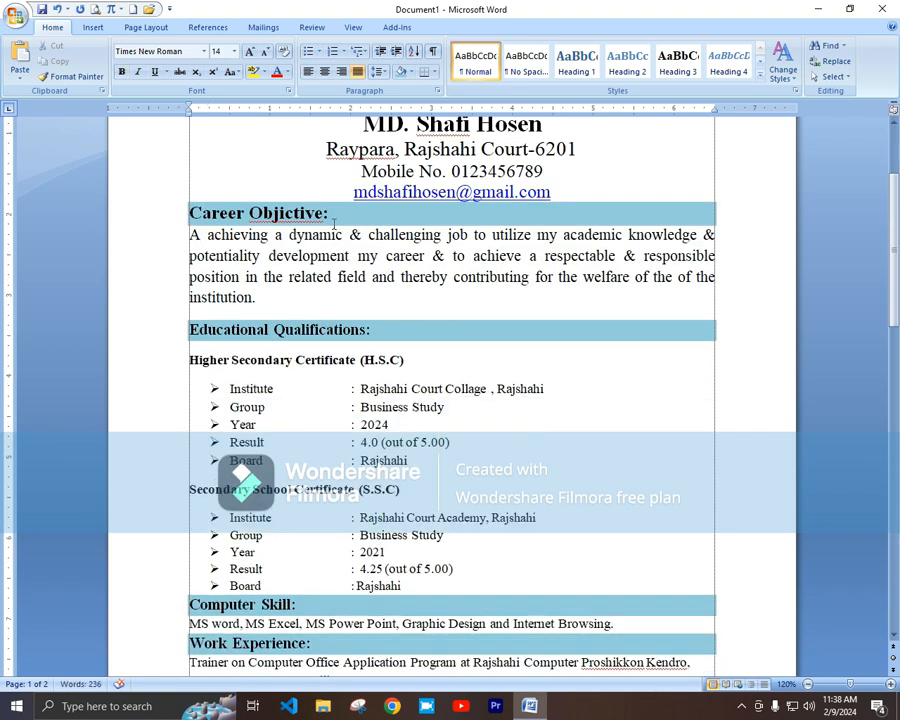
pyautogui.scroll(-1, 404, 424)
pyautogui.moveTo(190, 320); pyautogui.dragTo(274, 545)
pyautogui.click(250, 52)
pyautogui.click(270, 319)
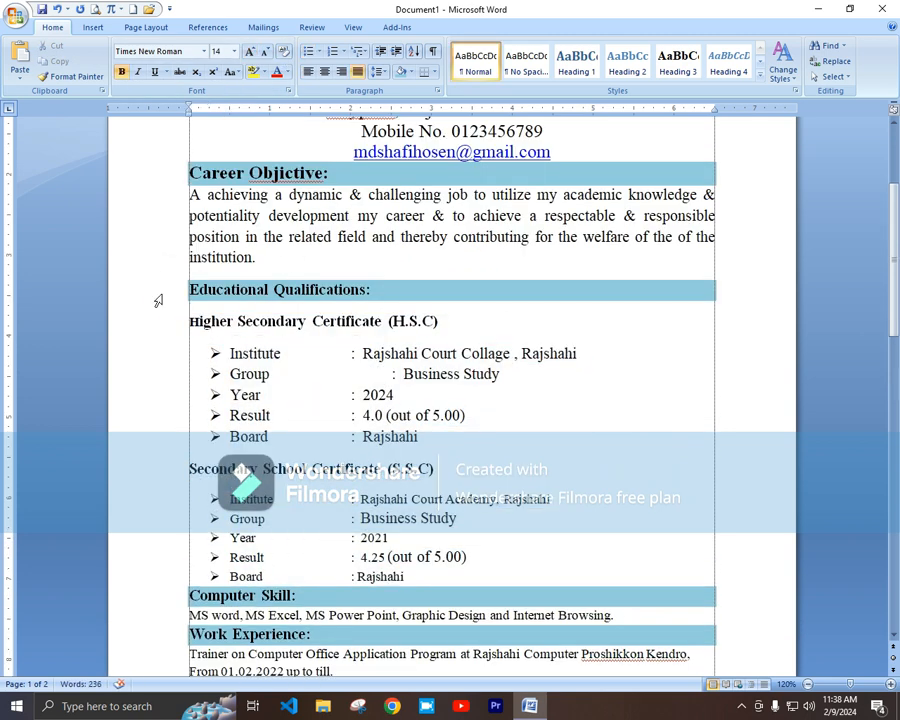
pyautogui.click(158, 300)
pyautogui.hotkey('ctrl', 'shift', '.')
# Step: Enlarge the Computer Skill heading and the MS Word, MS Excel skills line to 14 pt
pyautogui.scroll(-3, 304, 410)
pyautogui.click(268, 232)
pyautogui.click(167, 482)
pyautogui.click(250, 52)
pyautogui.click(325, 424)
pyautogui.scroll(-4, 376, 518)
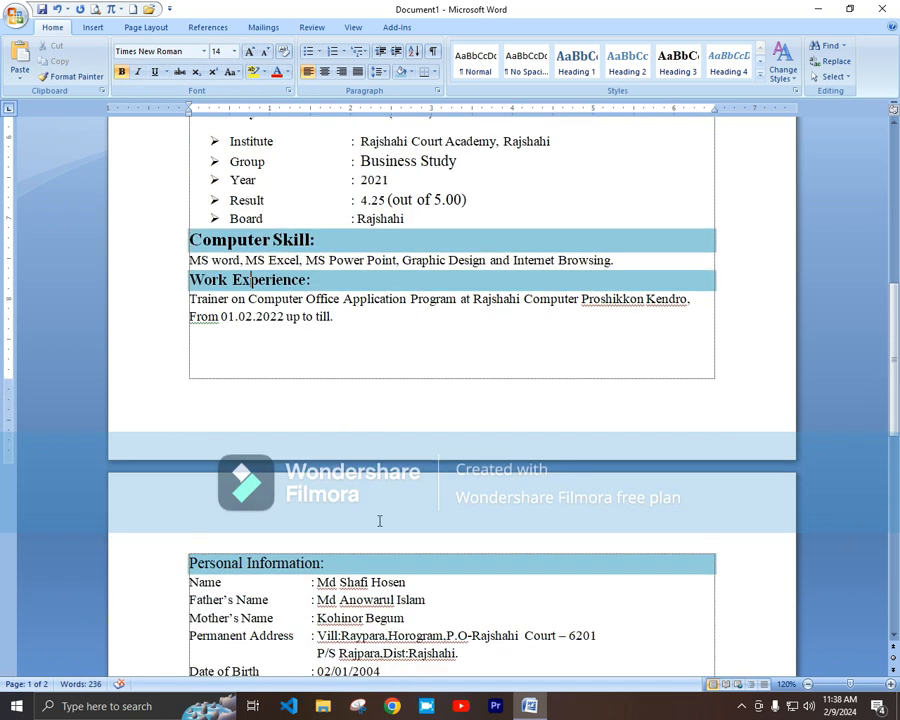
pyautogui.scroll(3, 376, 518)
pyautogui.click(176, 422)
pyautogui.click(250, 52)
pyautogui.click(201, 449)
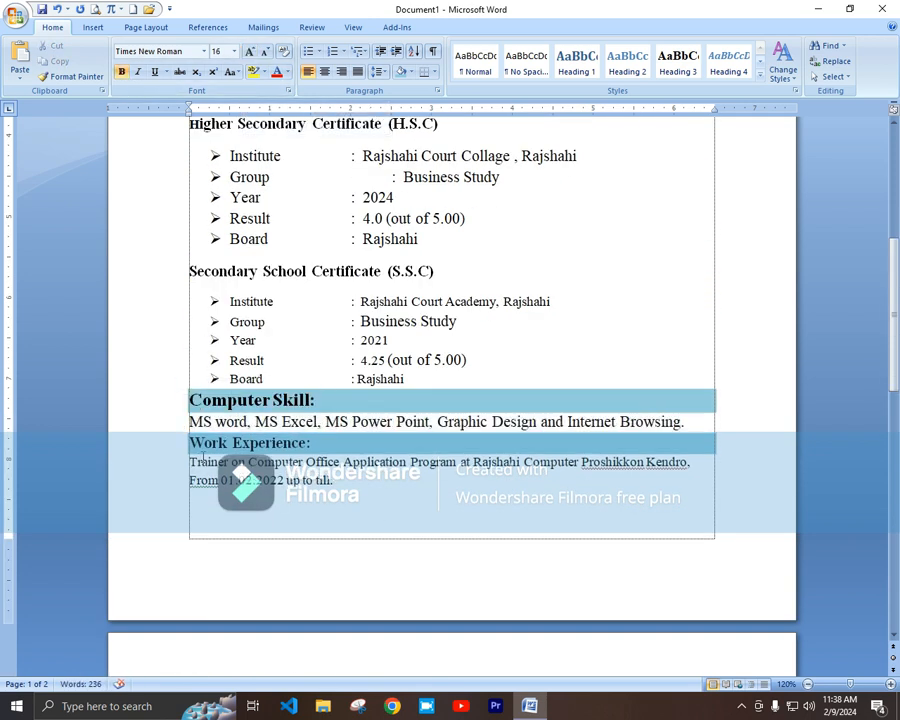
# Step: Enlarge the Work Experience heading, trainer description to 14 pt, and Personal Information heading to 16 pt
pyautogui.click(145, 447)
pyautogui.click(250, 52)
pyautogui.moveTo(191, 466); pyautogui.dragTo(353, 488)
pyautogui.click(250, 52)
pyautogui.click(519, 507)
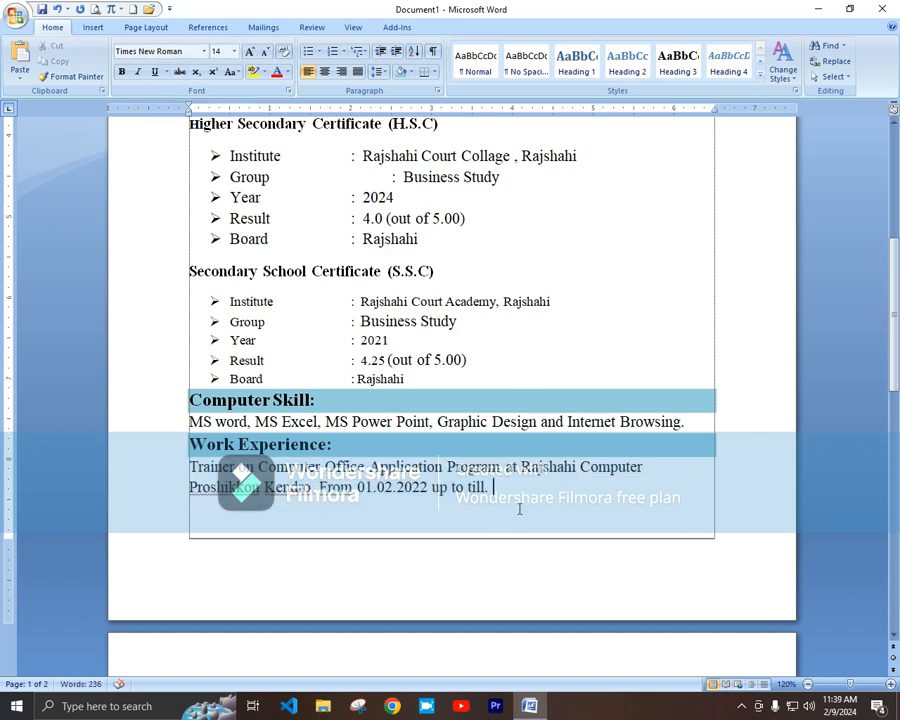
pyautogui.scroll(5, 519, 510)
pyautogui.scroll(-10, 519, 512)
pyautogui.click(171, 448)
pyautogui.click(250, 52)
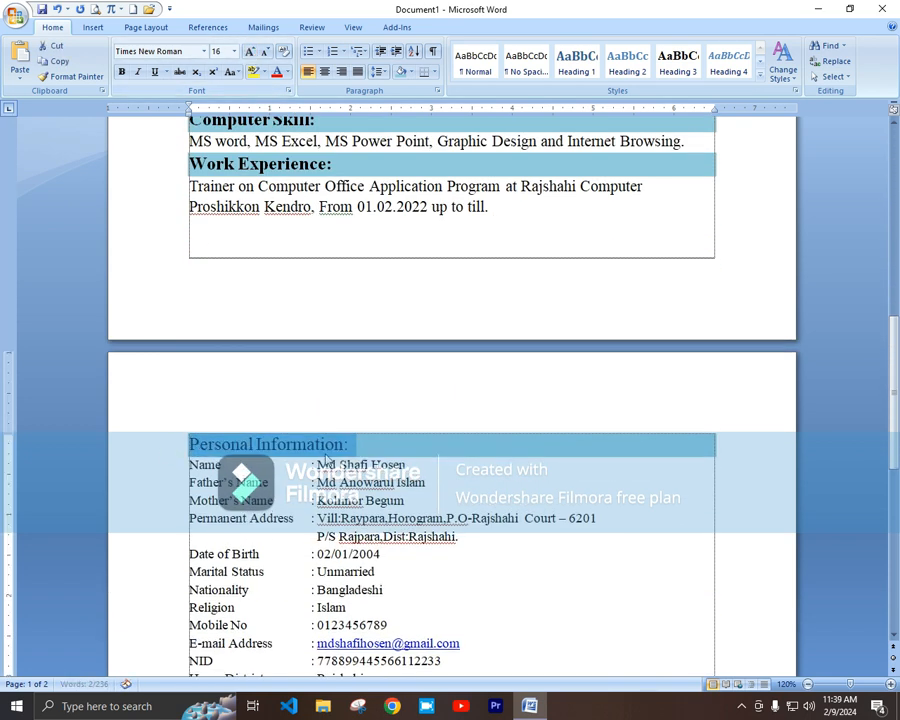
# Step: Enlarge the font of the personal details from Name down to Signature
pyautogui.click(282, 222)
pyautogui.moveTo(197, 465)
pyautogui.mouseDown()
pyautogui.moveTo(245, 635)
pyautogui.moveTo(257, 585)
pyautogui.mouseUp()
pyautogui.click(250, 52)
pyautogui.click(223, 52)
pyautogui.click(236, 313)
pyautogui.scroll(3, 236, 313)
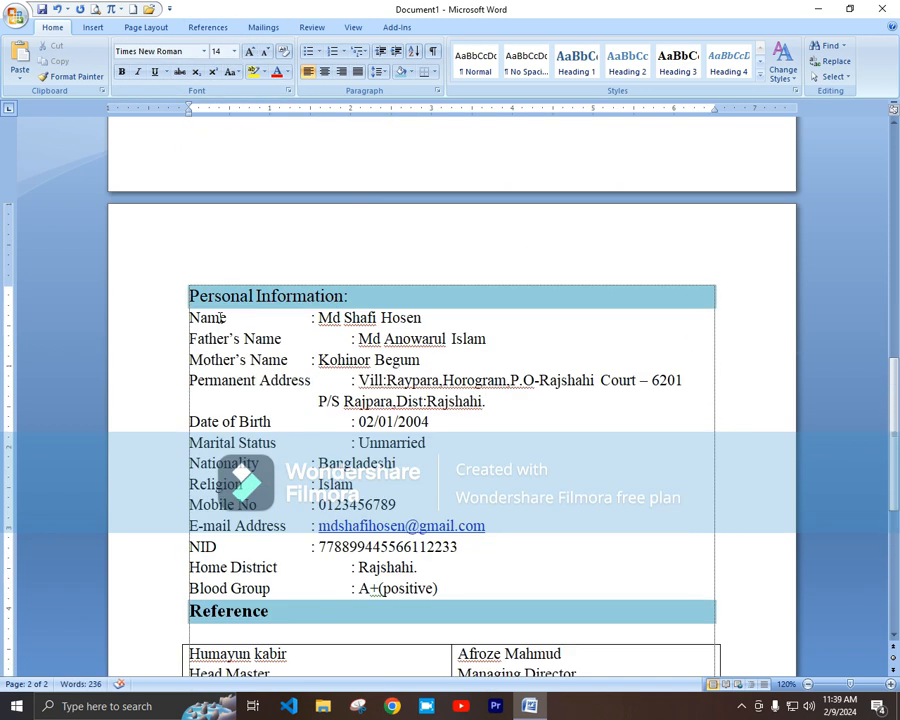
# Step: Line up the colons of the Name, Mother's Name, Religion and contact rows using tabs
pyautogui.press('Tab')
pyautogui.click(311, 362)
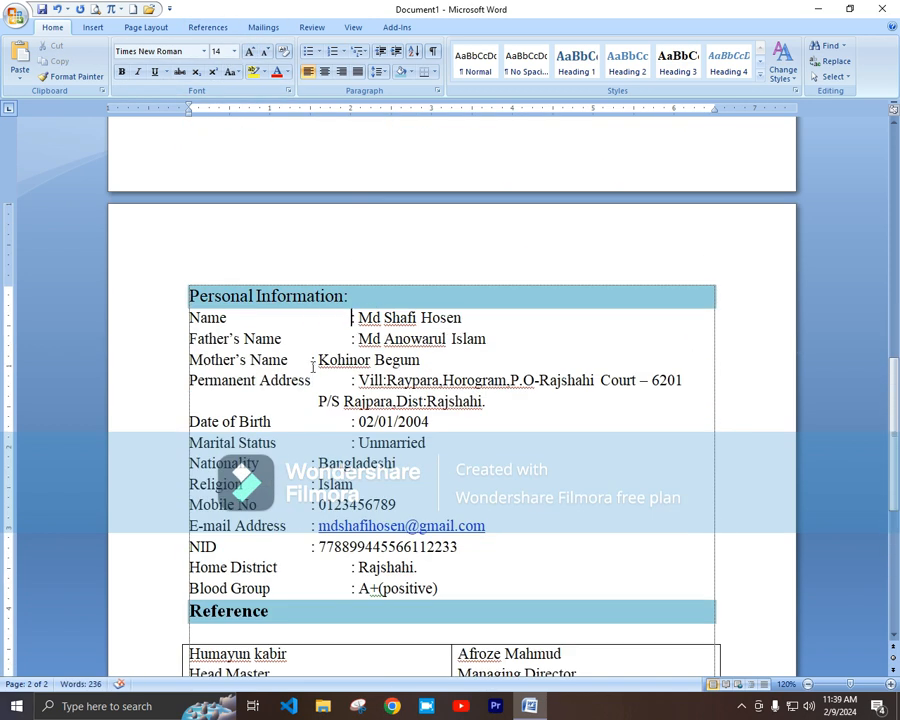
pyautogui.press('Tab')
pyautogui.click(316, 401)
pyautogui.press('Tab')
pyautogui.press('Tab')
pyautogui.press('BackSpace')
pyautogui.click(352, 421)
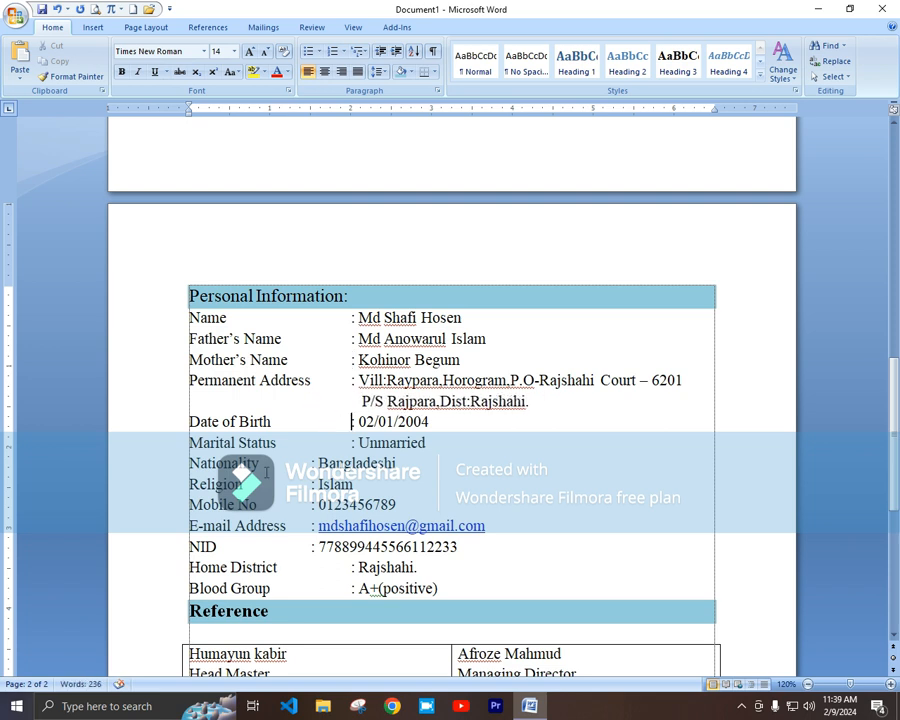
pyautogui.click(311, 484)
pyautogui.press('Tab')
pyautogui.click(311, 505)
pyautogui.press('Tab')
pyautogui.click(311, 526)
pyautogui.press('Tab')
pyautogui.click(311, 547)
pyautogui.press('Tab')
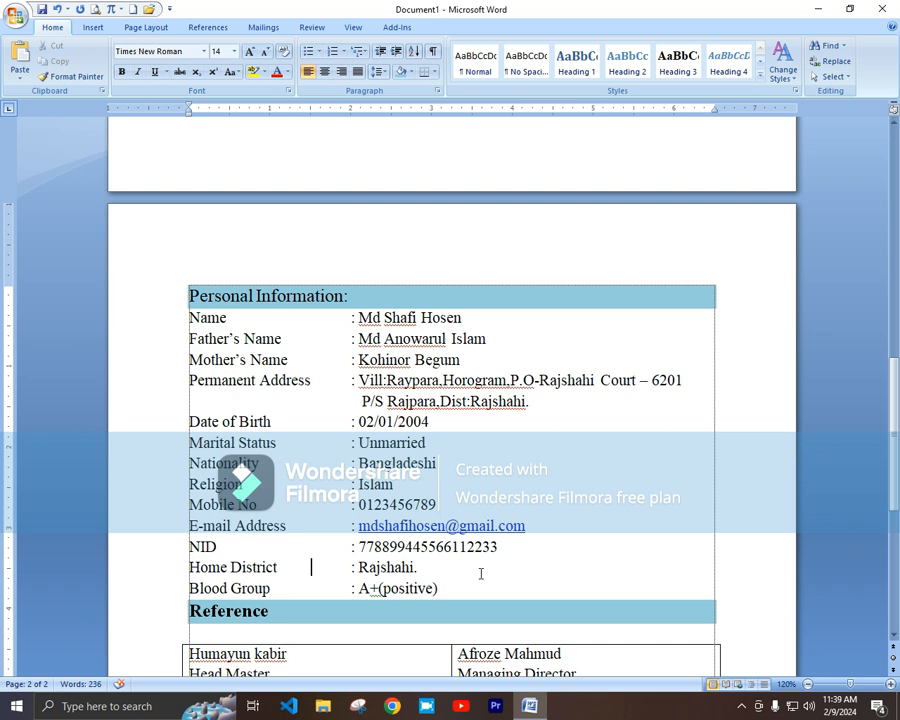
# Step: Set the referee table's borders to No Border
pyautogui.scroll(-6, 476, 564)
pyautogui.scroll(3, 442, 562)
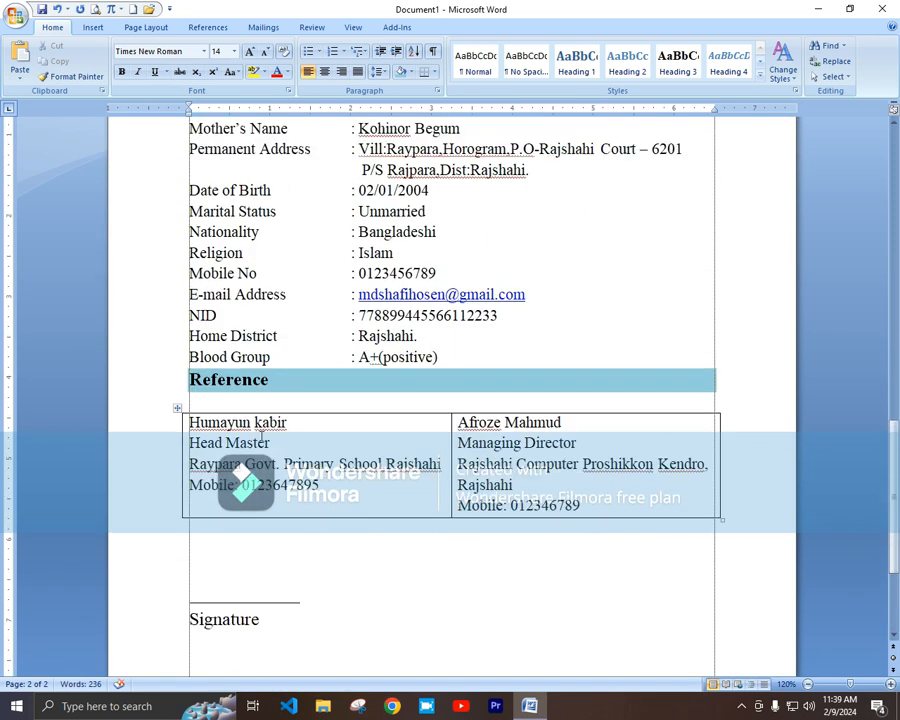
pyautogui.click(177, 408)
pyautogui.click(432, 71)
pyautogui.click(456, 148)
pyautogui.click(467, 533)
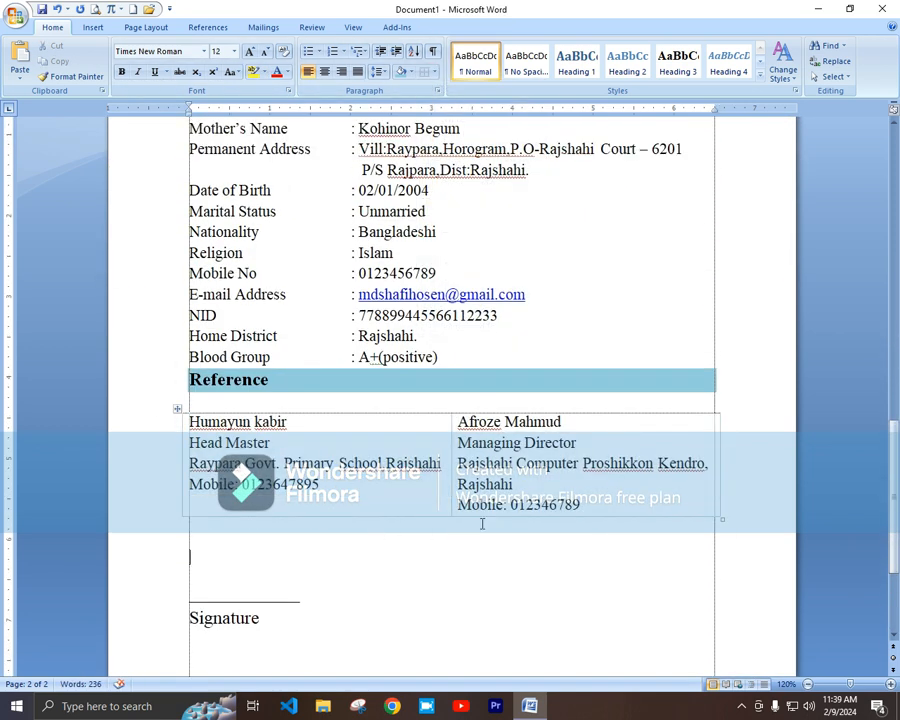
pyautogui.click(212, 380)
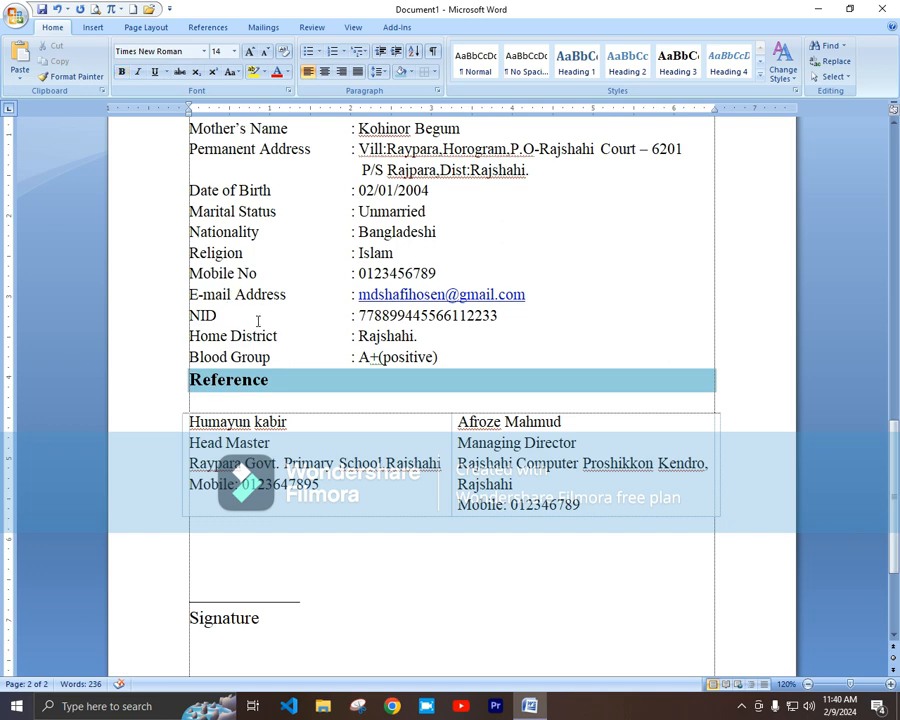
pyautogui.click(223, 618)
pyautogui.scroll(-3, 393, 620)
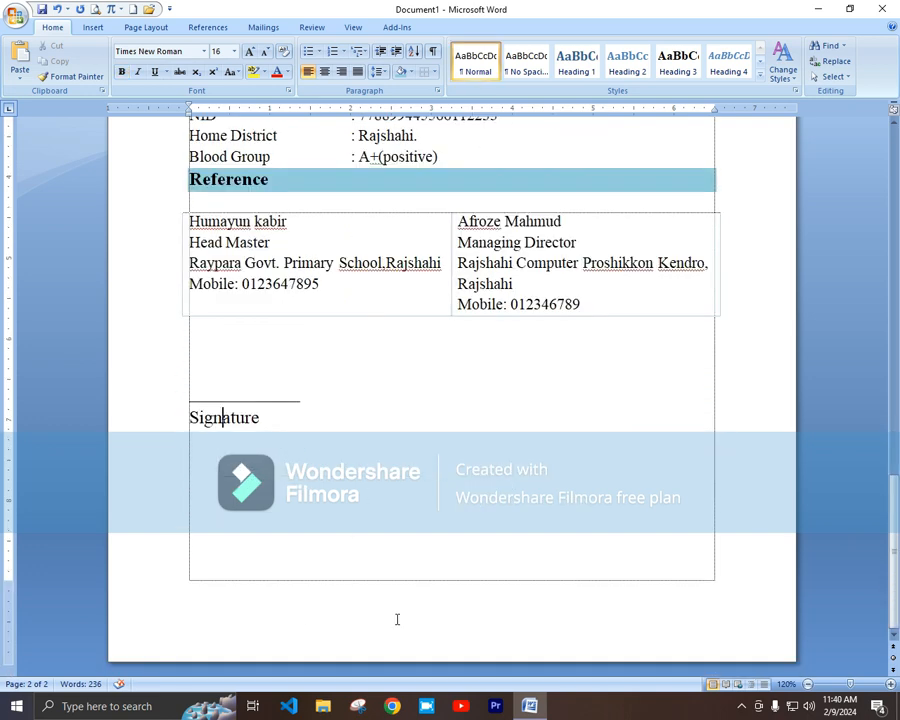
pyautogui.scroll(20, 395, 618)
pyautogui.scroll(-15, 397, 615)
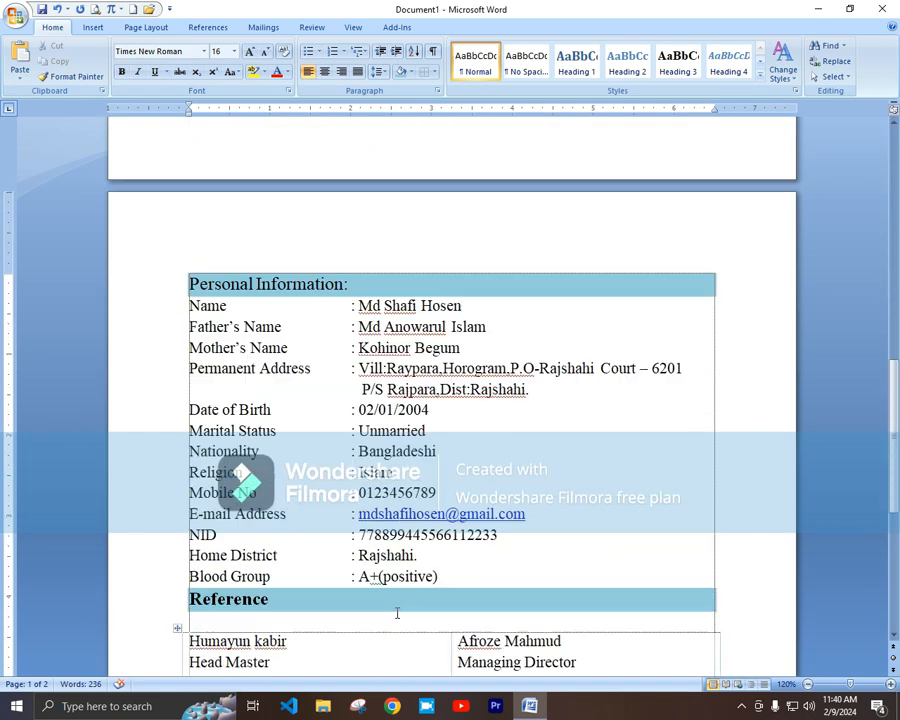
pyautogui.scroll(8, 390, 600)
pyautogui.scroll(3, 384, 590)
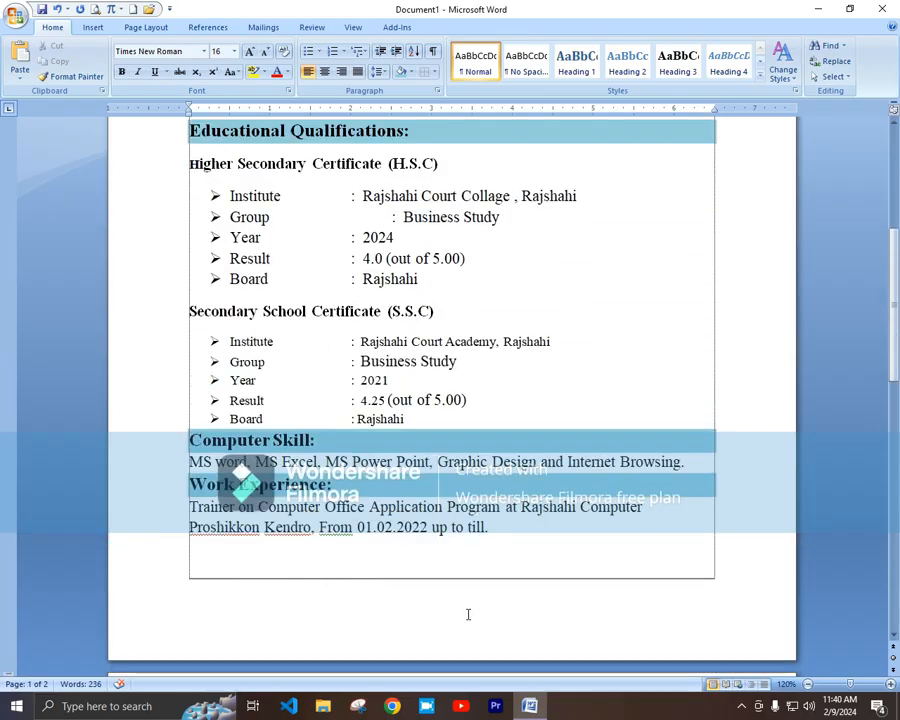